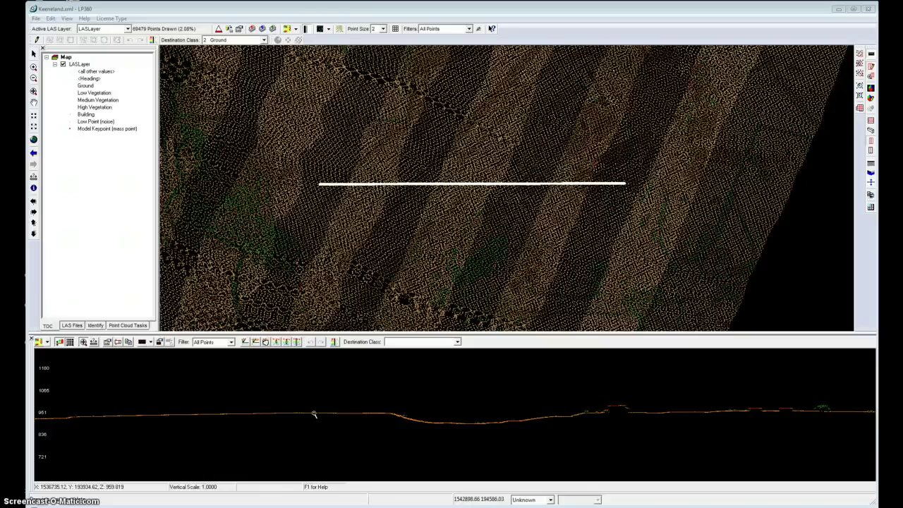
- Add a Model Key Points Filter point cloud task named 'My MKP'
mouse_move(314, 414)
left_mouse_down()
mouse_move(106, 415)
mouse_move(186, 412)
left_mouse_up()
left_click(127, 325)
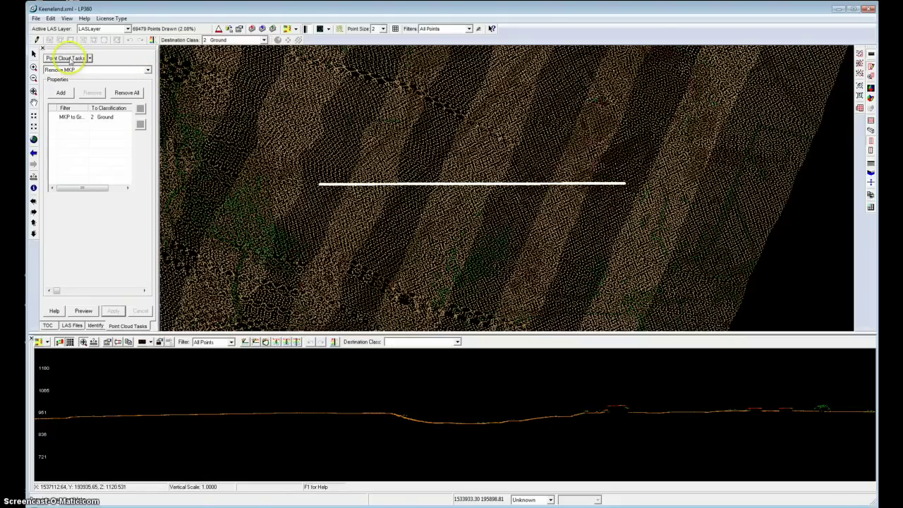
left_click(70, 60)
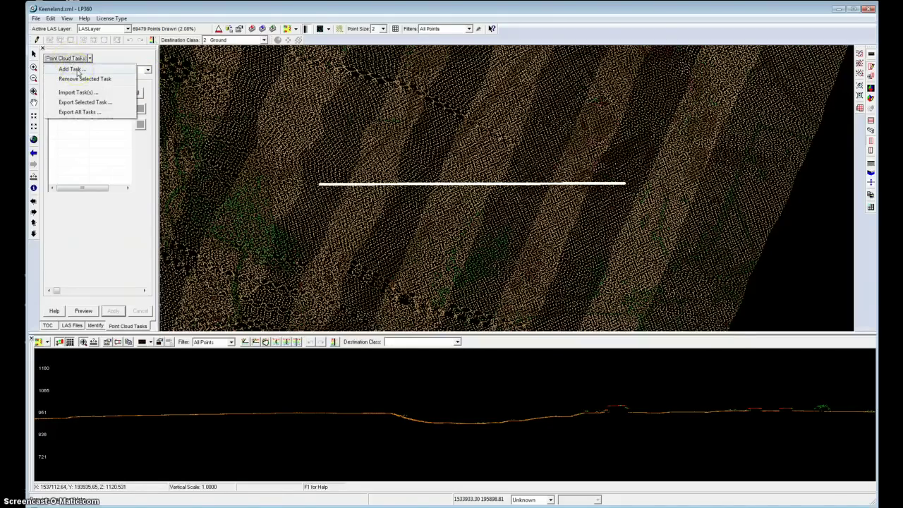
left_click(78, 71)
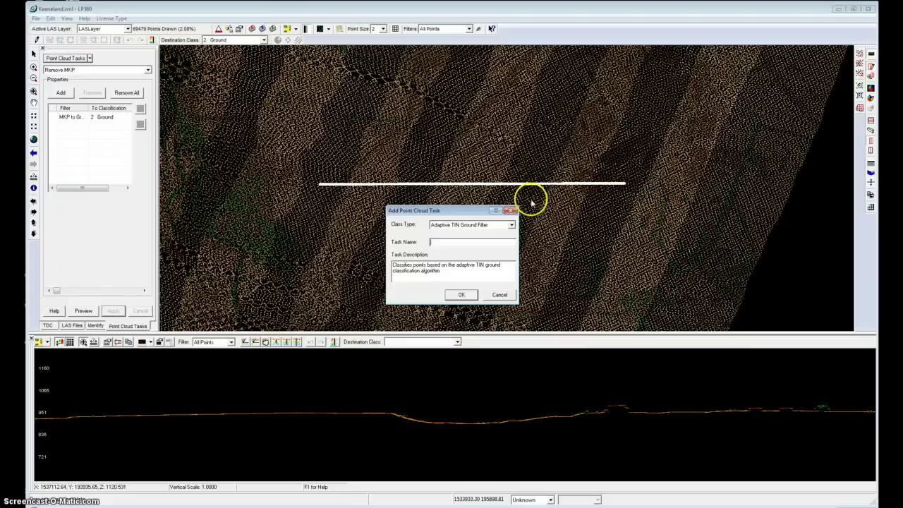
left_click(510, 226)
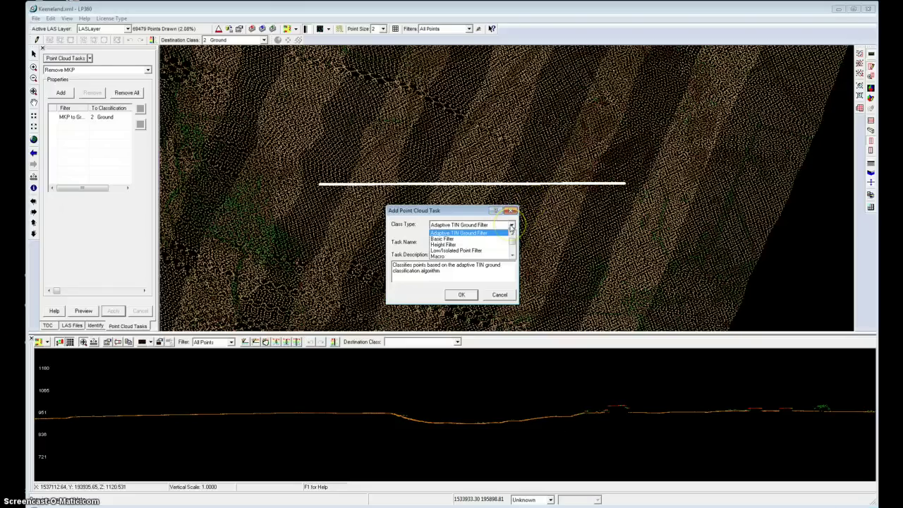
scroll(515, 233, "down", 1)
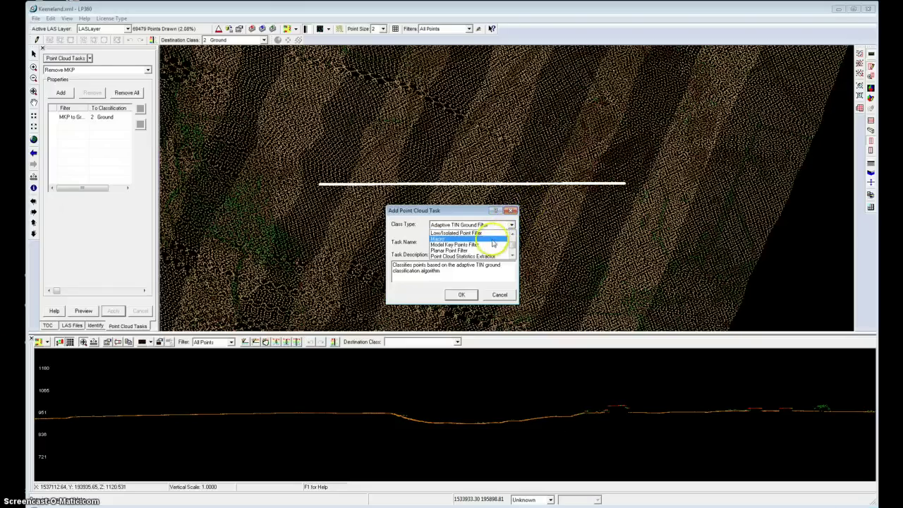
left_click(489, 245)
left_click(487, 243)
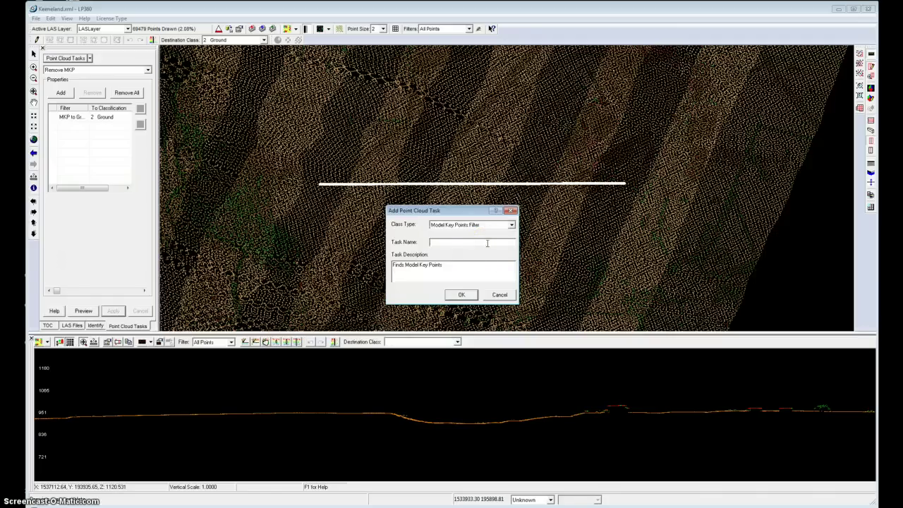
type("My MKP")
left_click(461, 295)
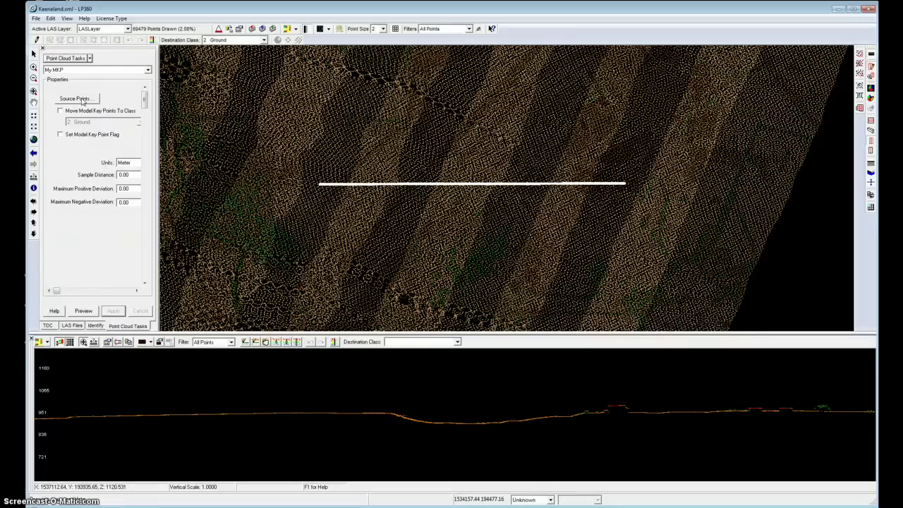
- Restrict My MKP's source points to class 2 Ground, keeping all returns and intensities
left_click(82, 100)
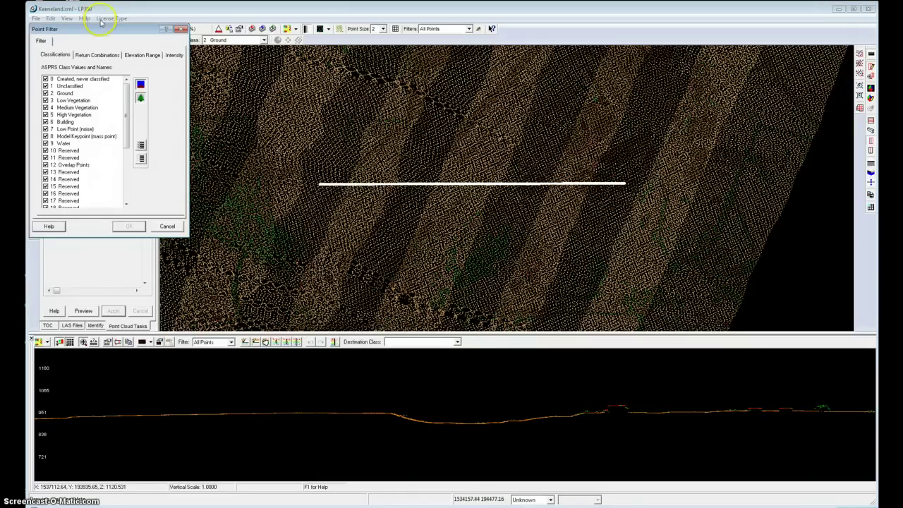
left_click_drag(101, 29, 336, 59)
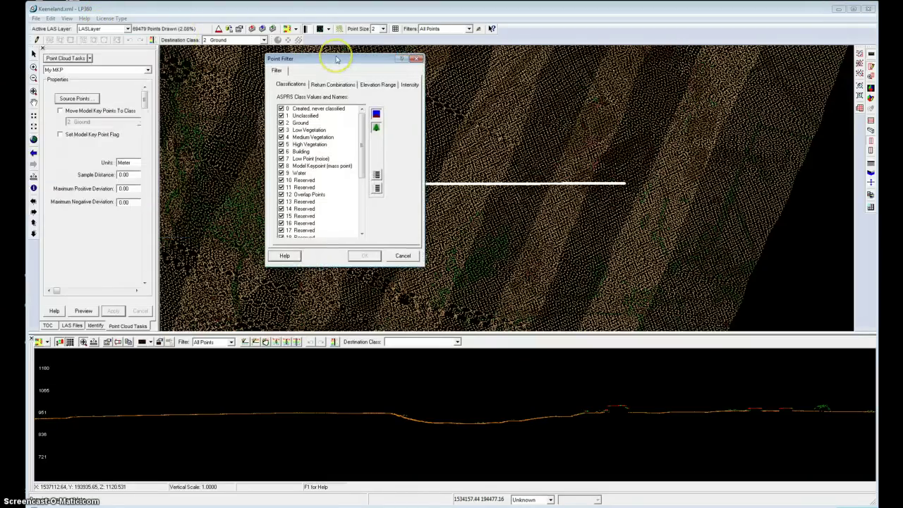
left_click(377, 189)
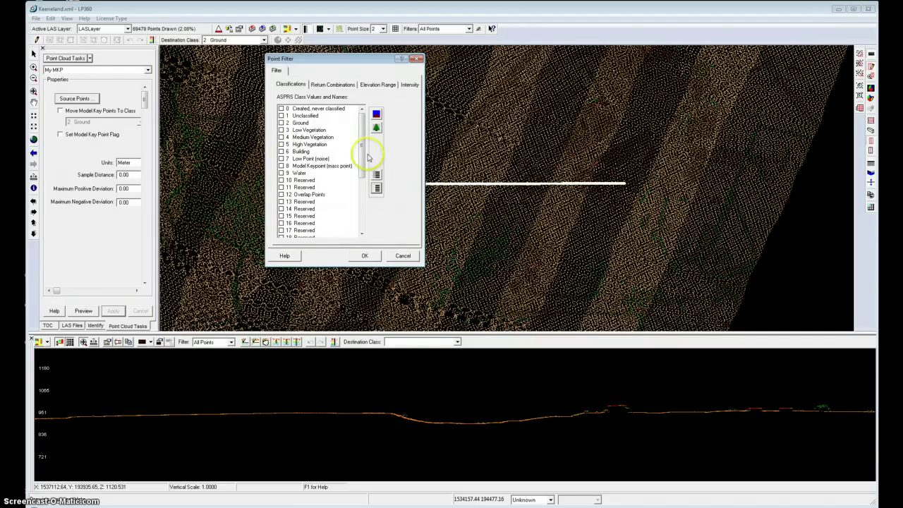
left_click(280, 122)
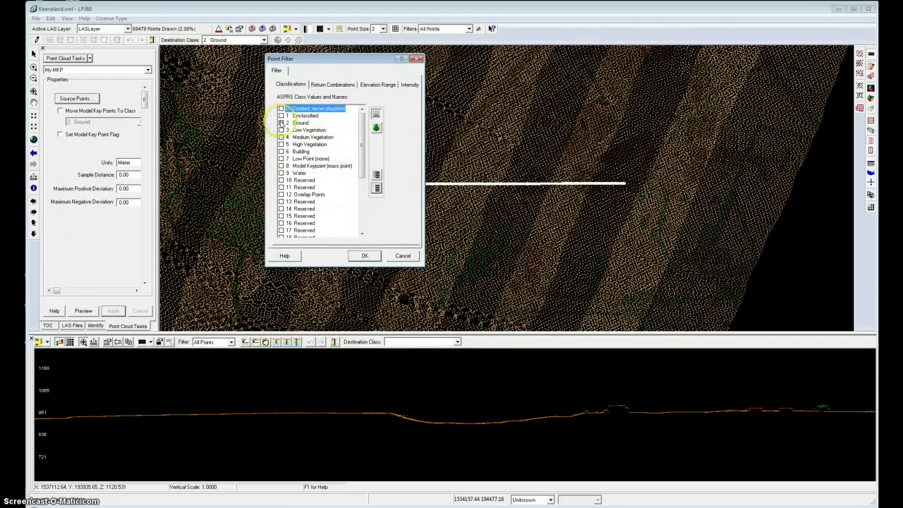
left_click(342, 85)
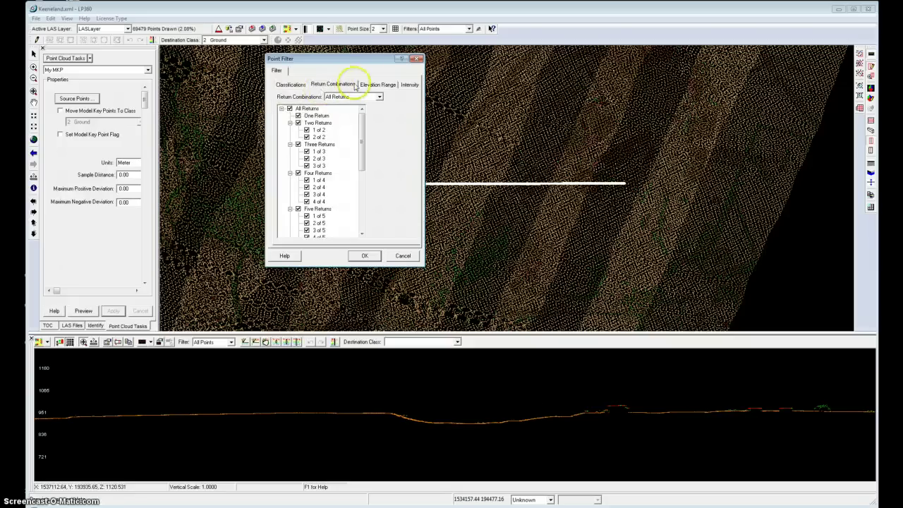
left_click(395, 85)
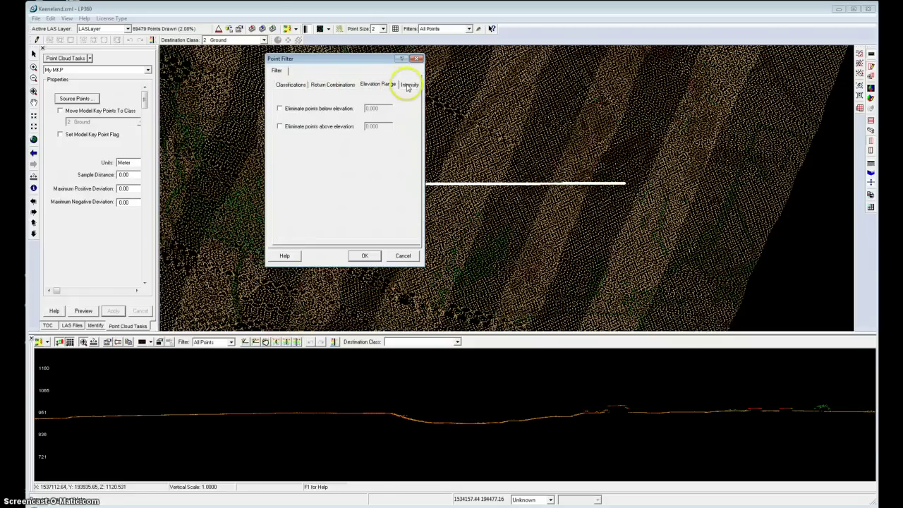
left_click(408, 85)
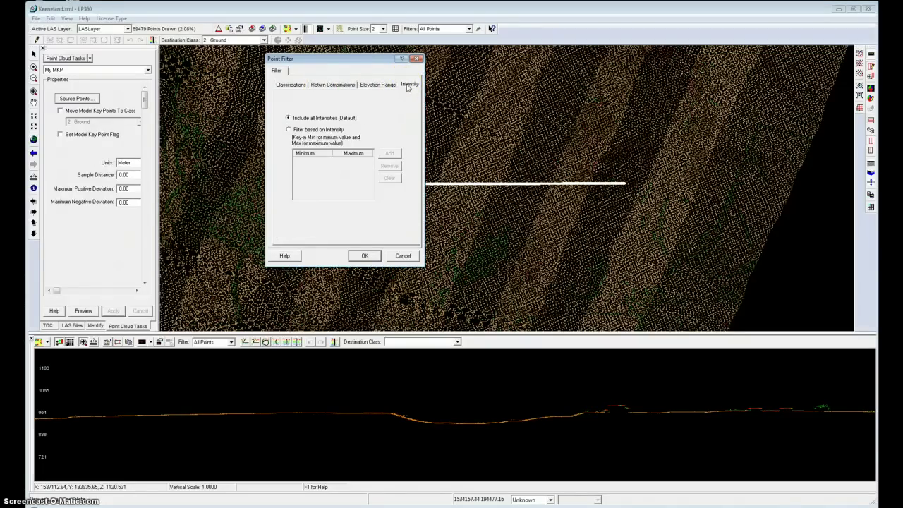
left_click(361, 256)
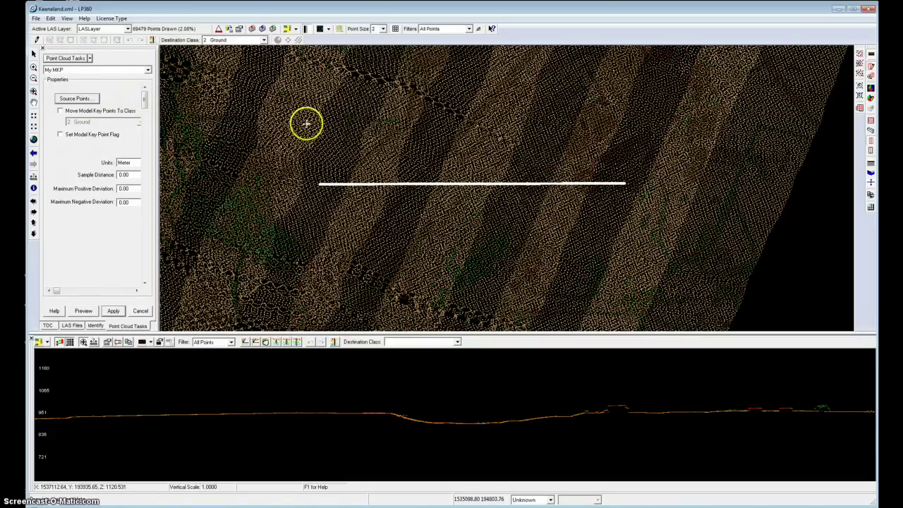
- Enable moving model key points to class 8 Model Keypoint (mass point)
left_click(99, 137)
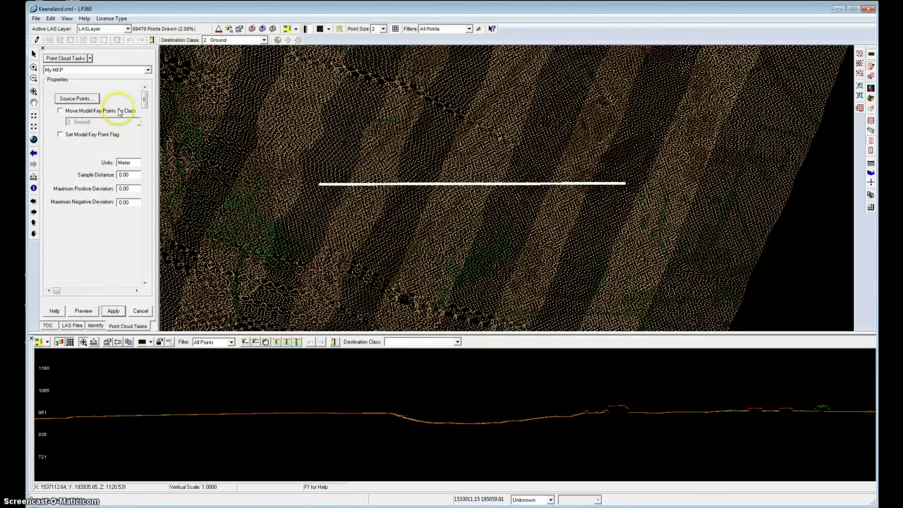
left_click(62, 112)
left_click(118, 123)
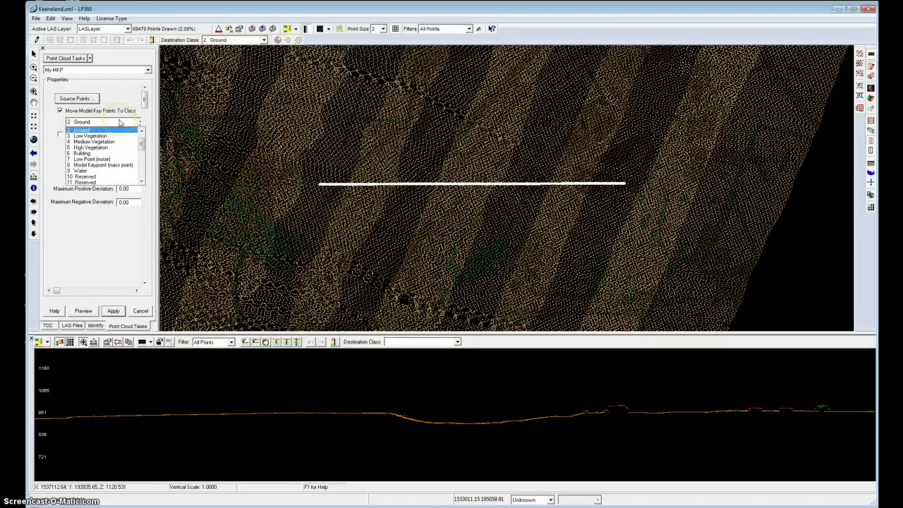
left_click(120, 165)
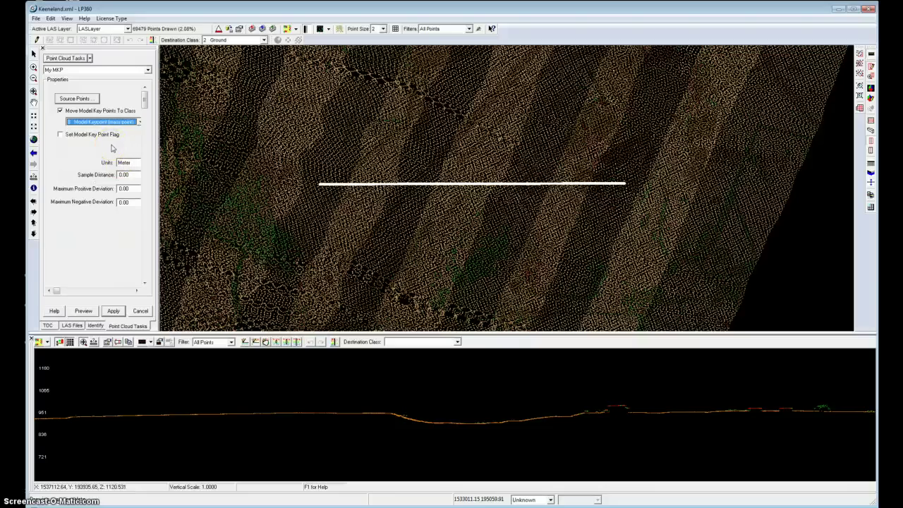
left_click(93, 132)
- Set the map units to Feet while keeping the task units in Meter
left_click(549, 500)
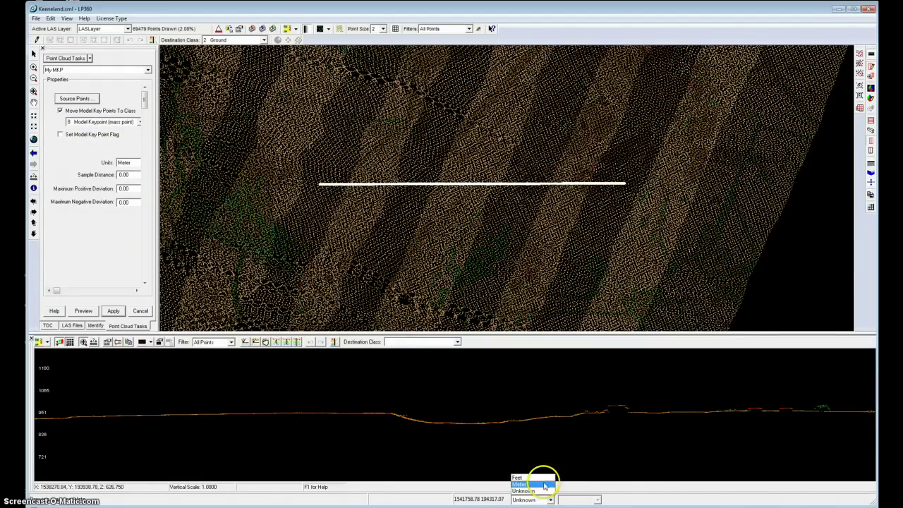
left_click(542, 483)
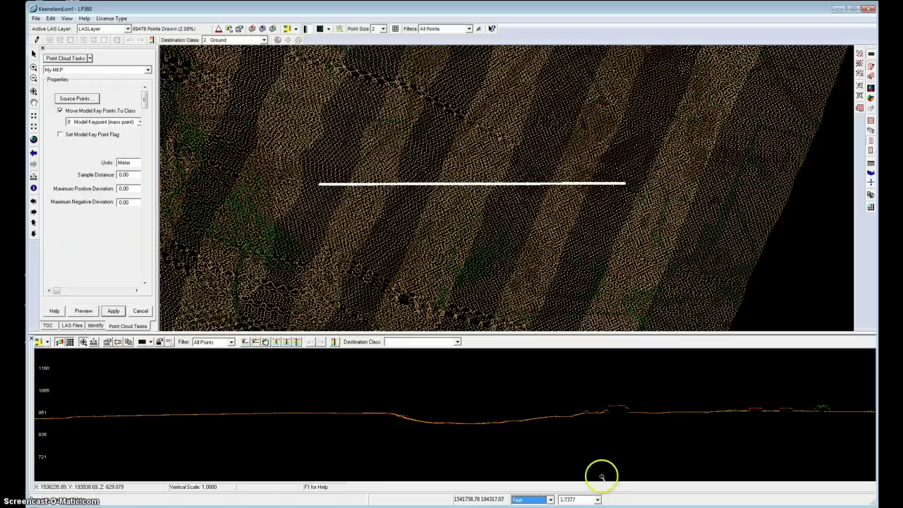
left_click(136, 164)
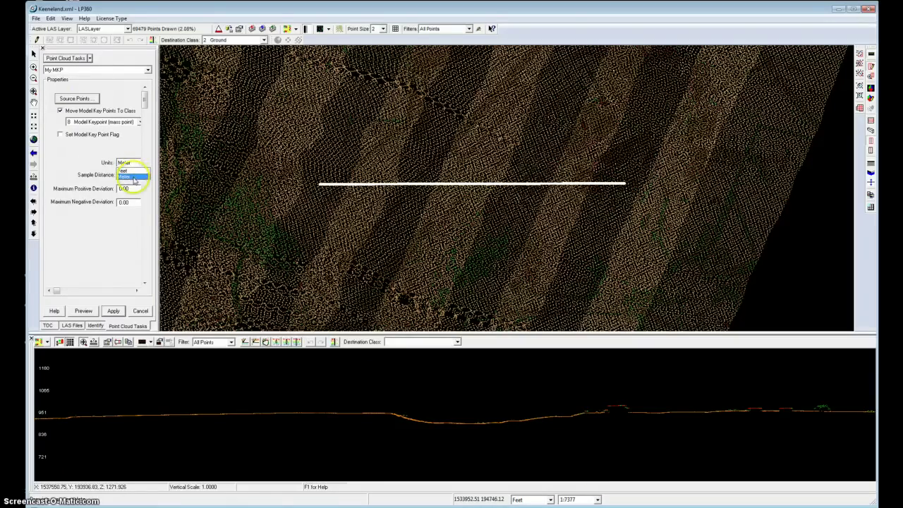
left_click(133, 176)
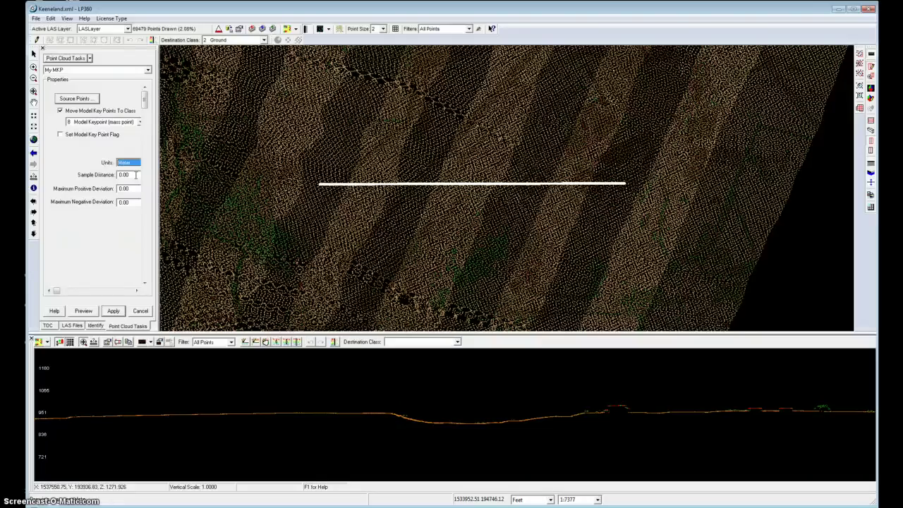
- Set sample distance to 10 and both maximum positive and negative deviations to .25
left_click(96, 176)
type("10")
key("Tab")
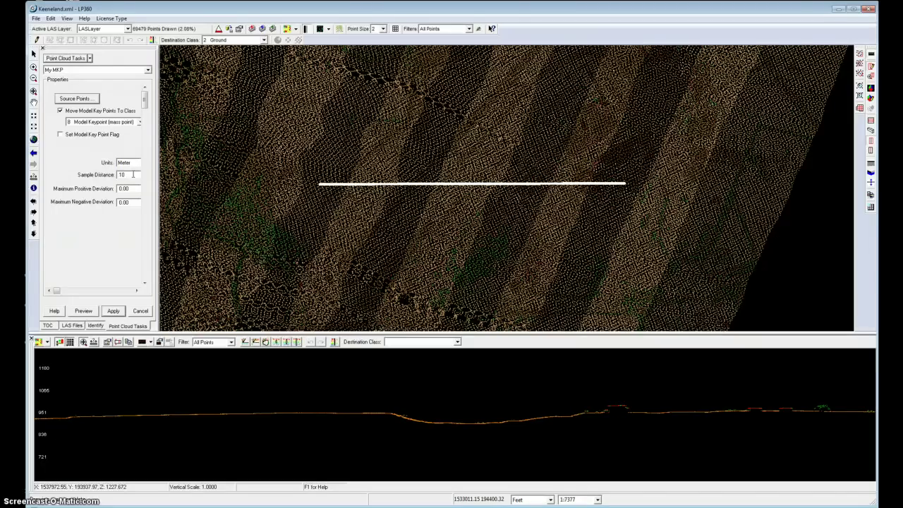
left_click(127, 188)
left_click(131, 202)
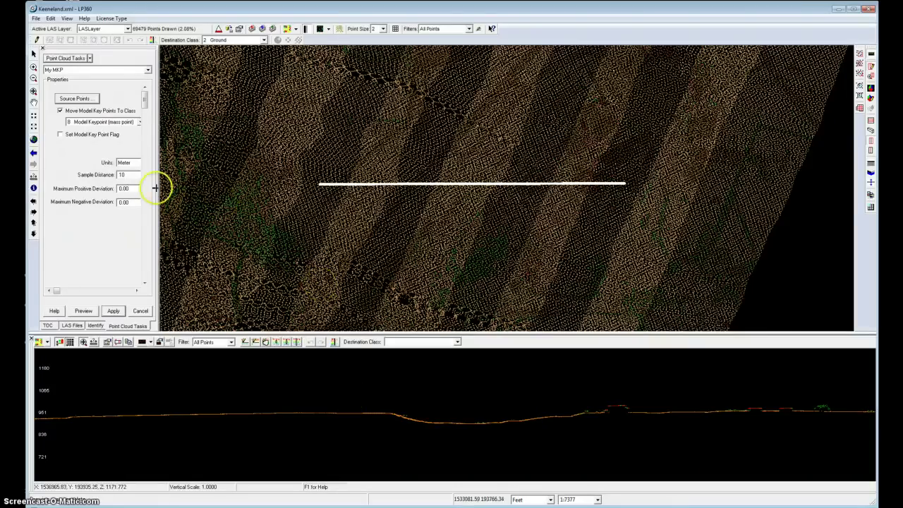
left_click_drag(150, 188, 118, 188)
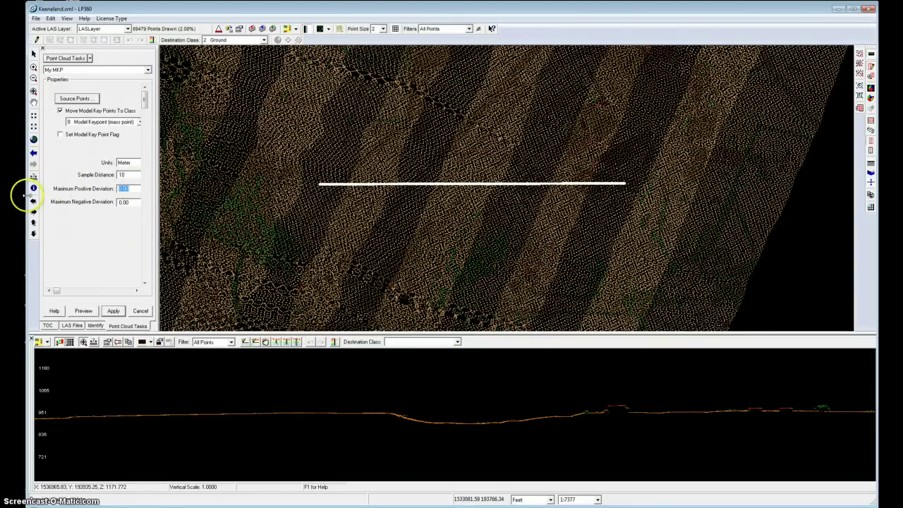
type("1")
key("BackSpace")
type(".25")
left_click(136, 203)
left_click_drag(136, 202, 117, 202)
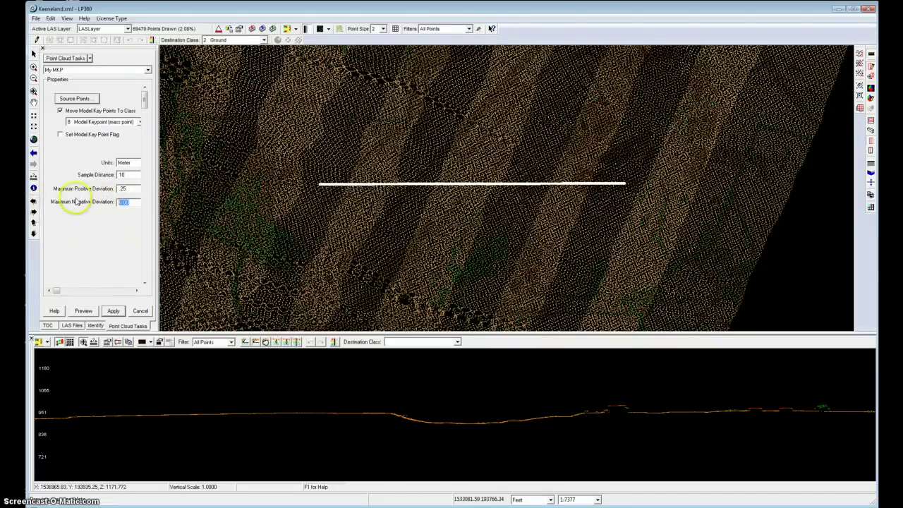
type(".25")
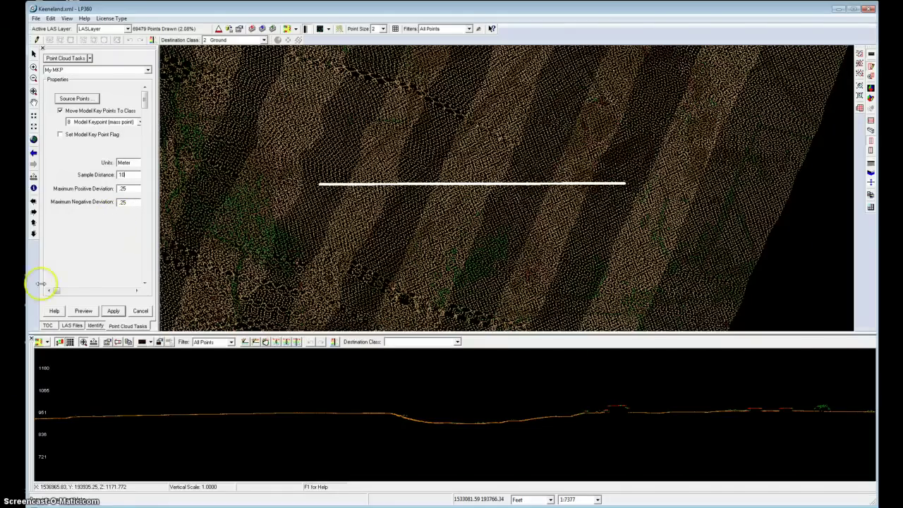
- Apply the My MKP task to extract the keypoints
left_click(113, 313)
left_click(121, 287)
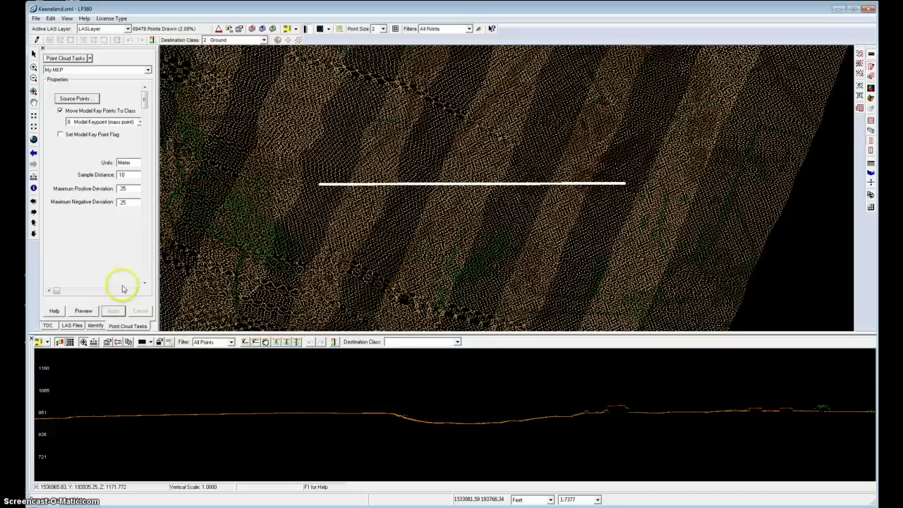
left_click(115, 311)
left_click(110, 310)
left_click(455, 264)
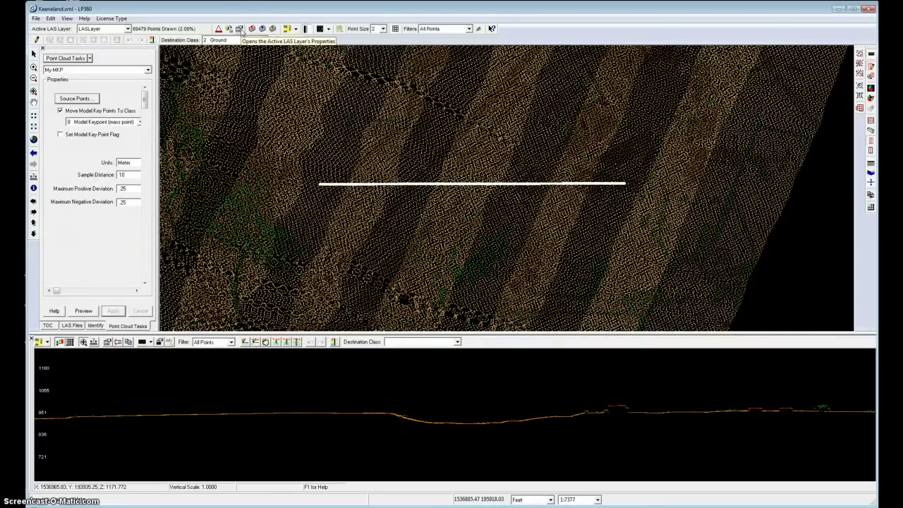
- Add class 8 Model Keypoint (mass point) to the LAS layer's classification symbology
left_click(240, 30)
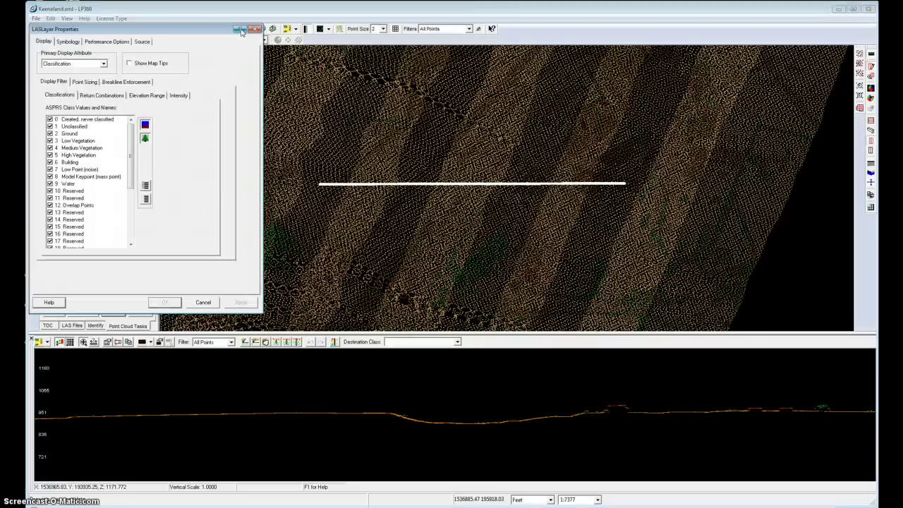
left_click_drag(237, 32, 468, 50)
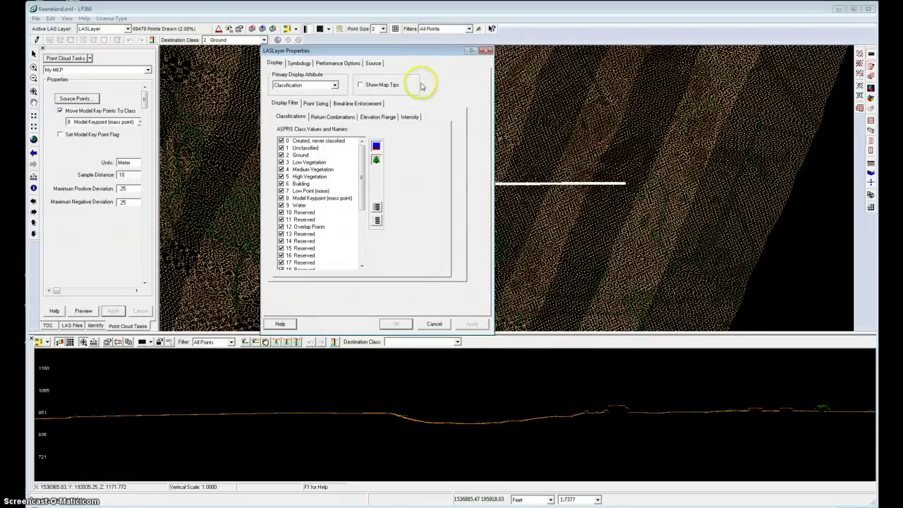
left_click(301, 63)
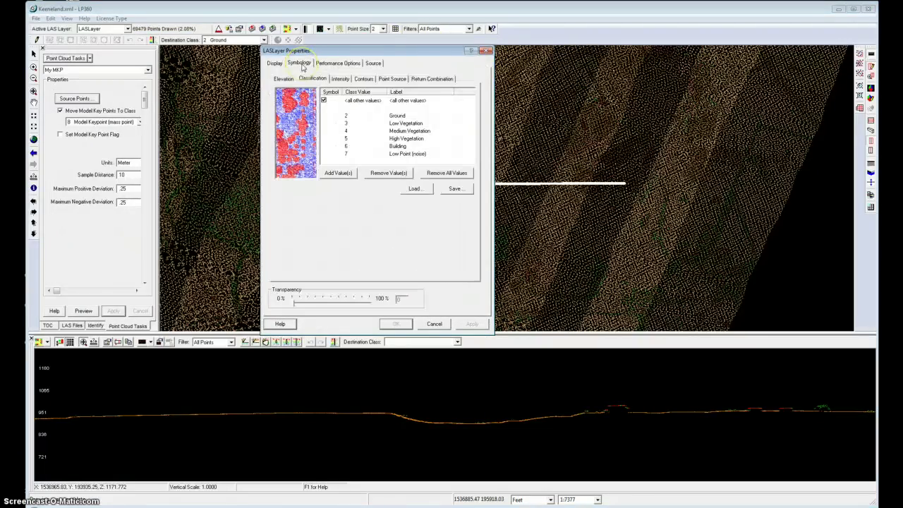
left_click(337, 174)
left_click(344, 177)
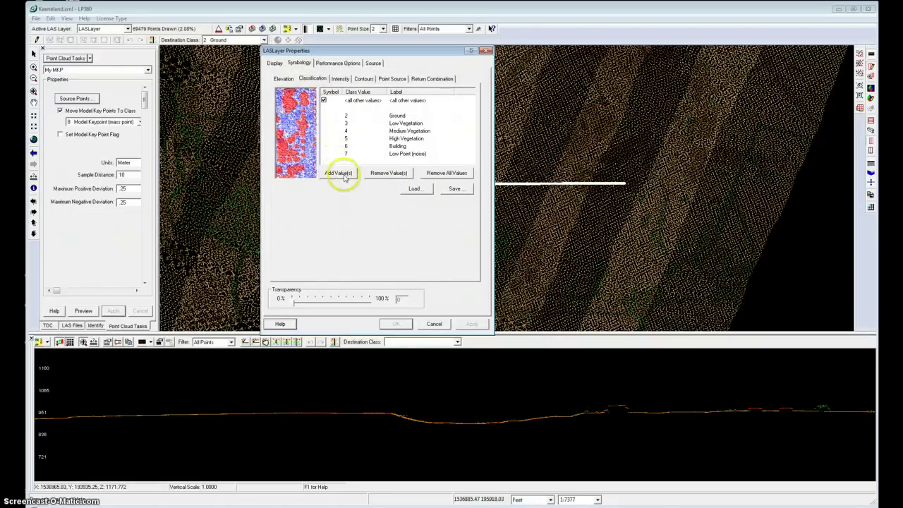
left_click(394, 210)
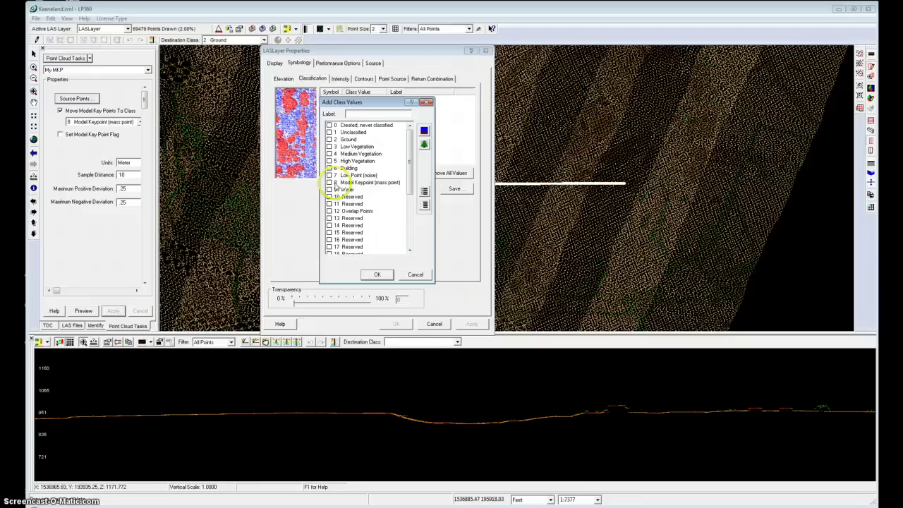
left_click(329, 182)
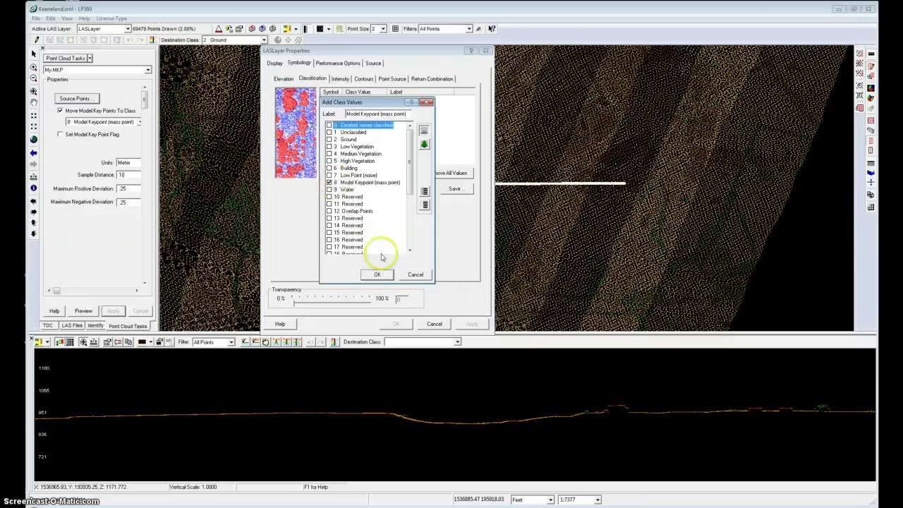
left_click(374, 275)
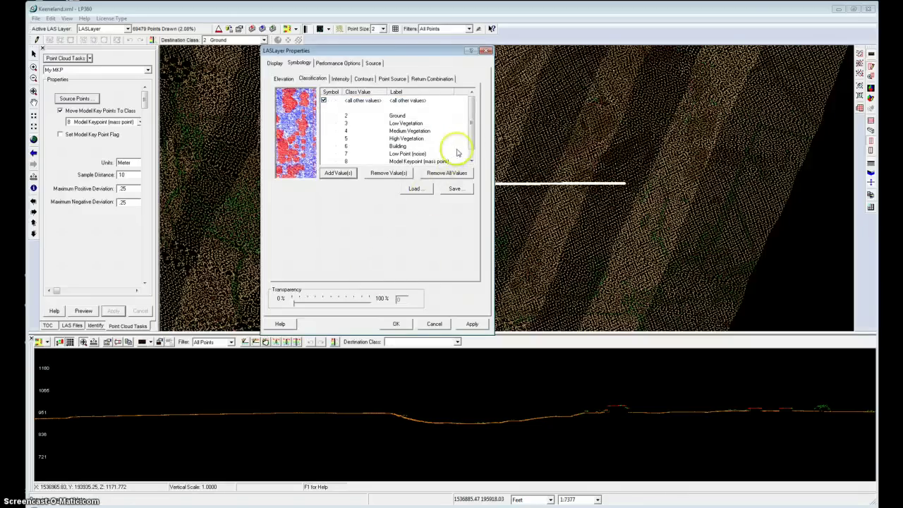
- Colour the Model Keypoint class symbol pink and apply the symbology
scroll(467, 141, "down", 2)
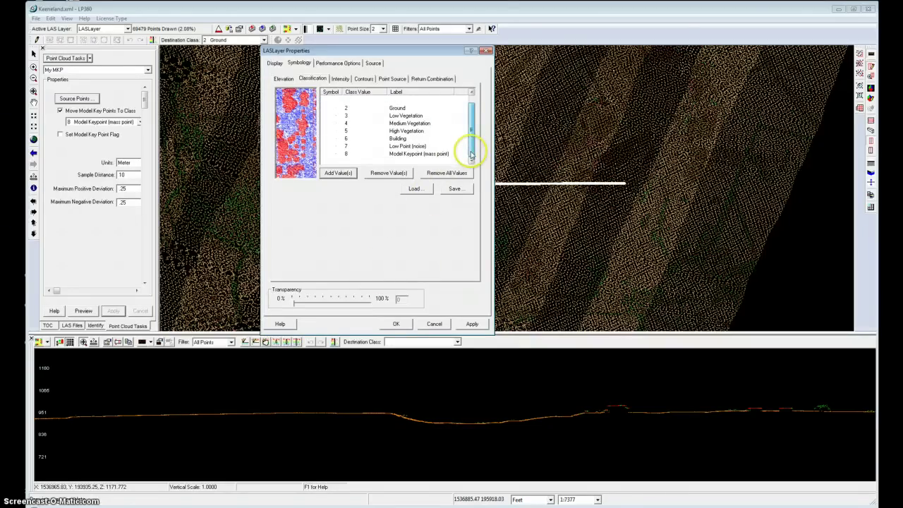
double_click(336, 156)
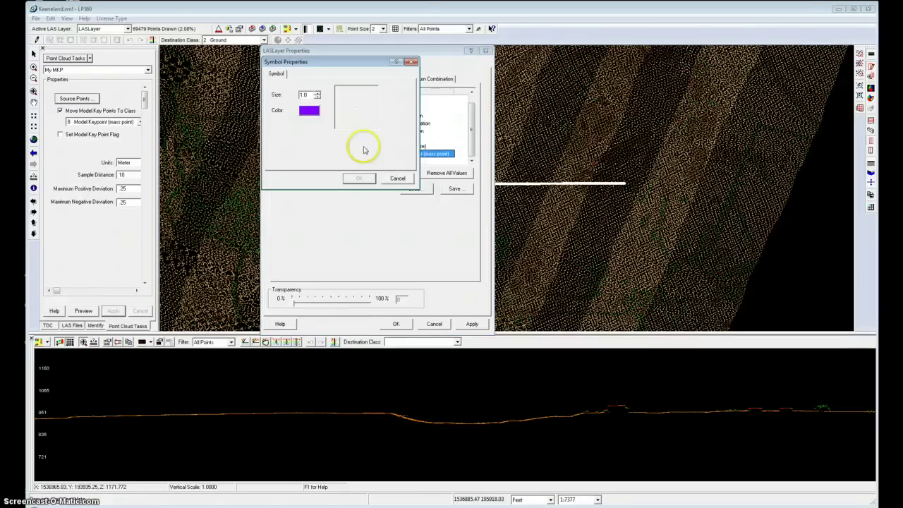
left_click(314, 112)
left_click(380, 95)
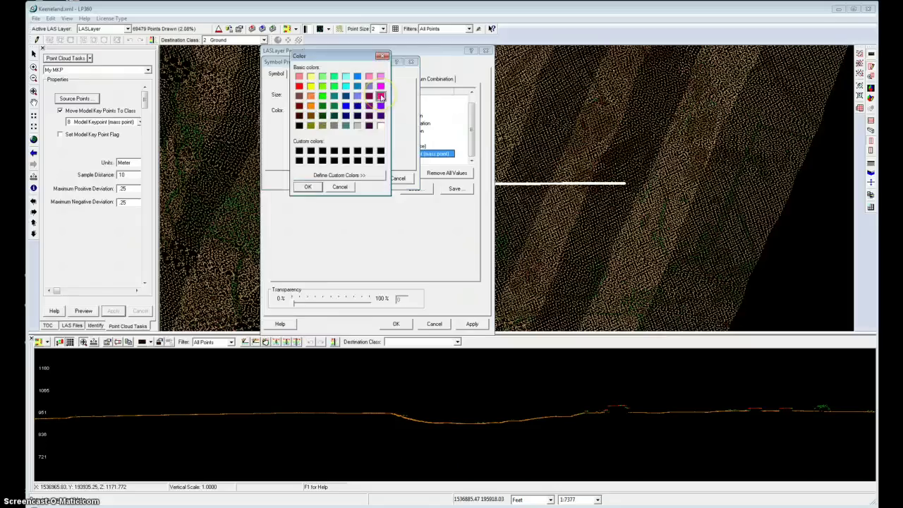
left_click(306, 187)
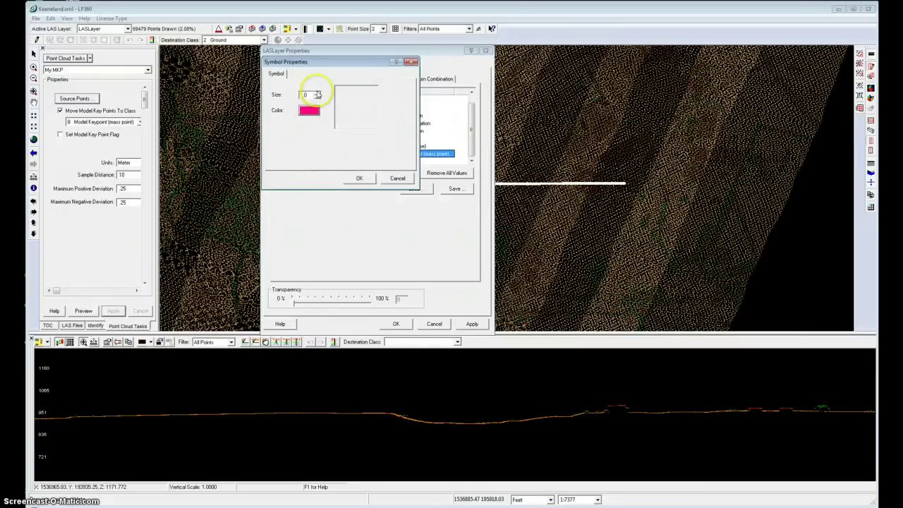
left_click(359, 178)
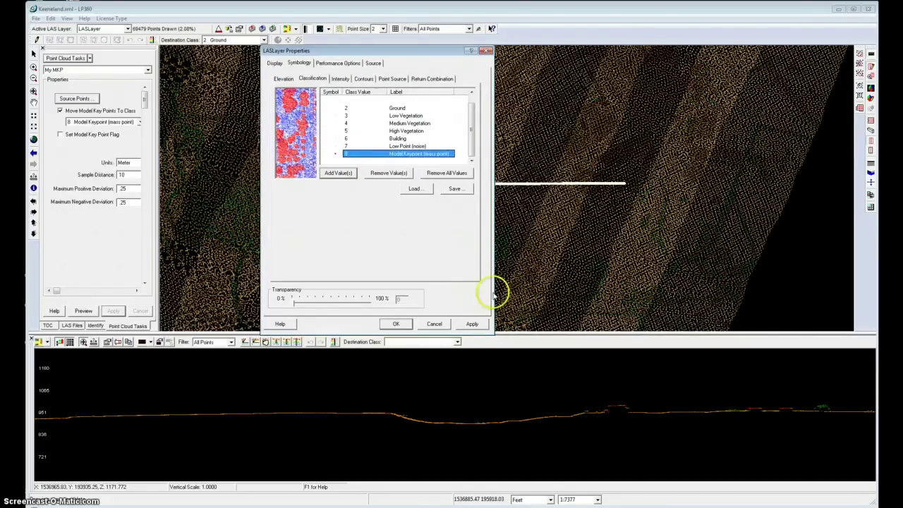
left_click(469, 326)
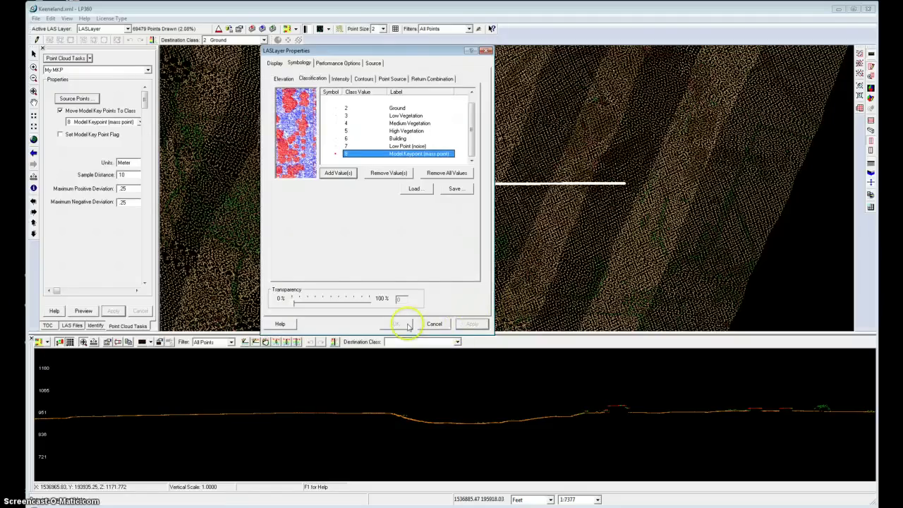
- Copy the LAS Layer legend to both the Profile Window and the Viewer Window
left_click(431, 325)
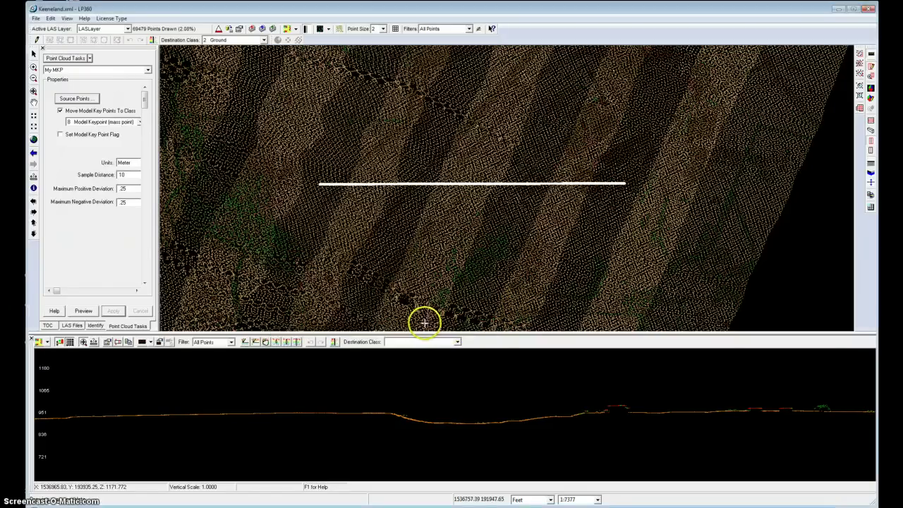
left_click(870, 195)
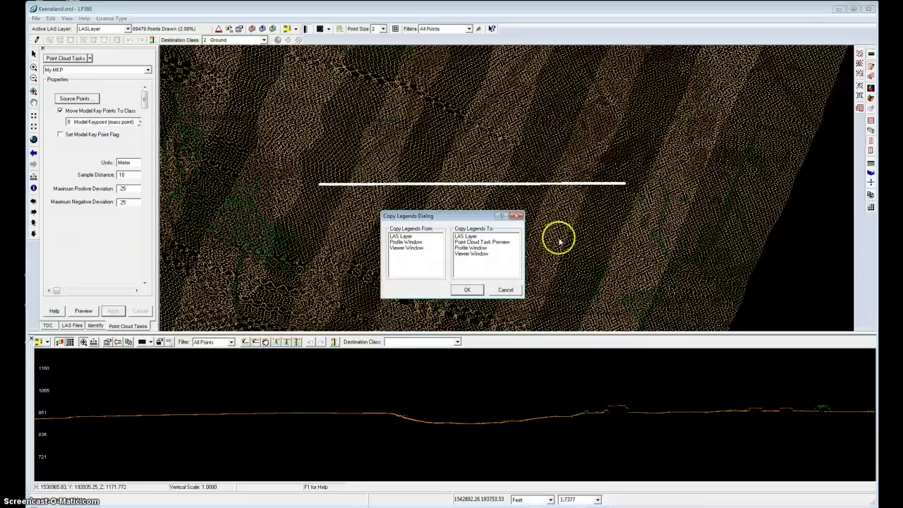
left_click(405, 240)
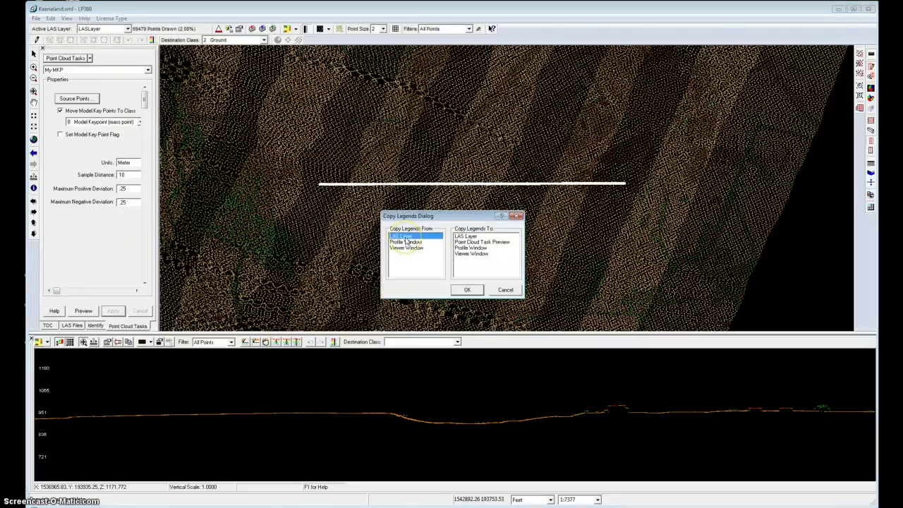
left_click(474, 254)
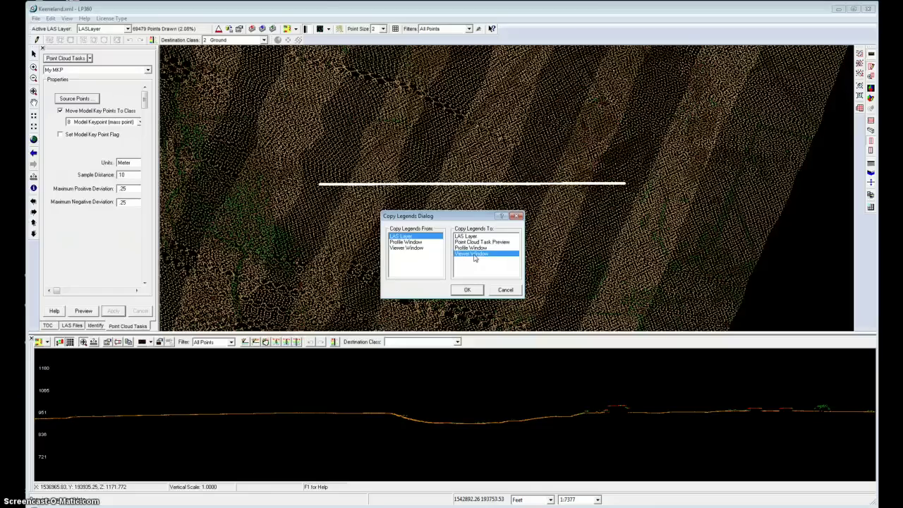
left_click(473, 249)
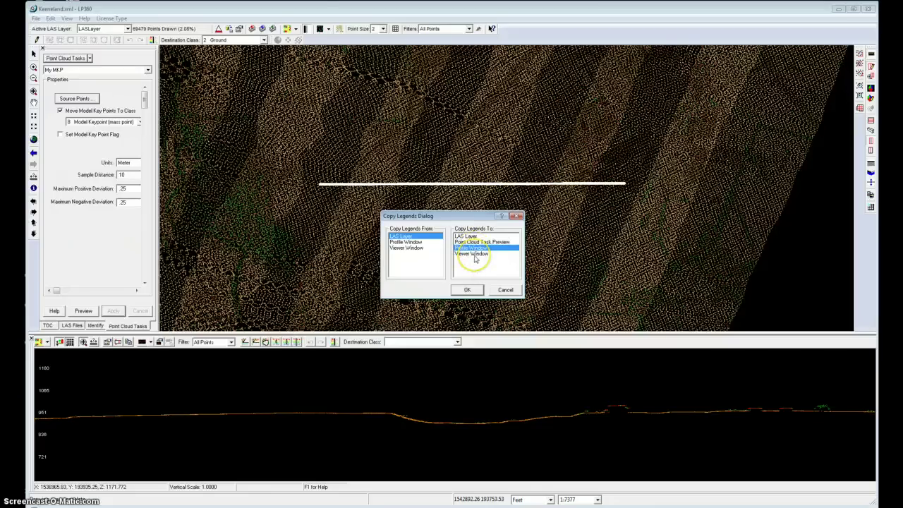
left_click(474, 254, "ctrl")
left_click(484, 247)
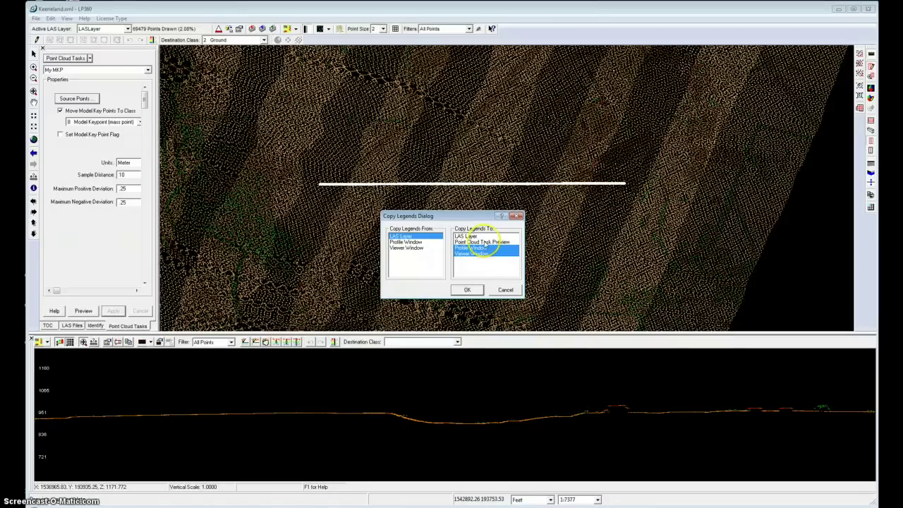
left_click(468, 289)
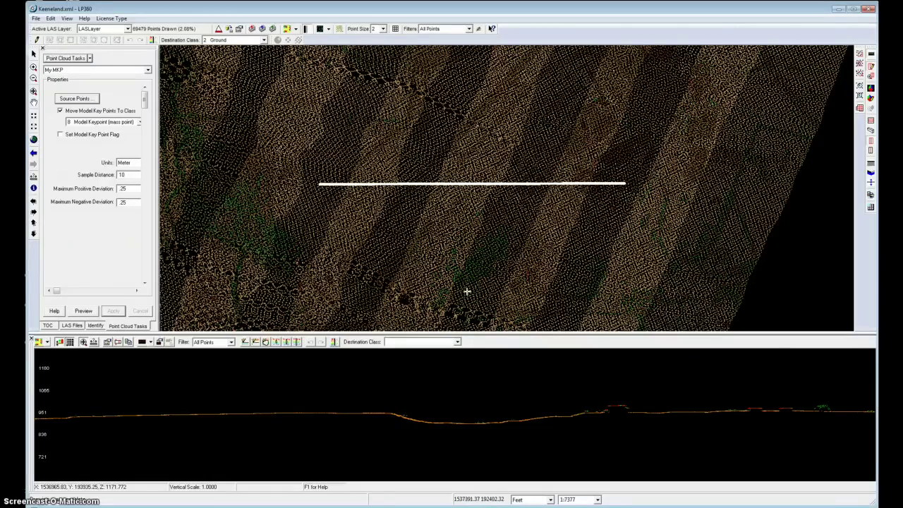
- Draw a profile section box over the area to view the pink keypoints in the Profile window
mouse_move(468, 291)
left_mouse_down()
mouse_move(304, 92)
mouse_move(325, 203)
left_mouse_up()
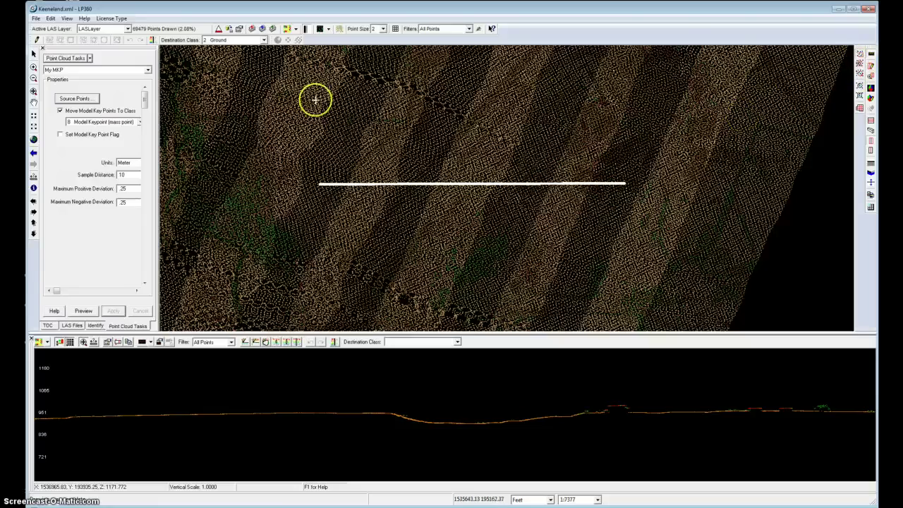
left_click_drag(276, 71, 649, 272)
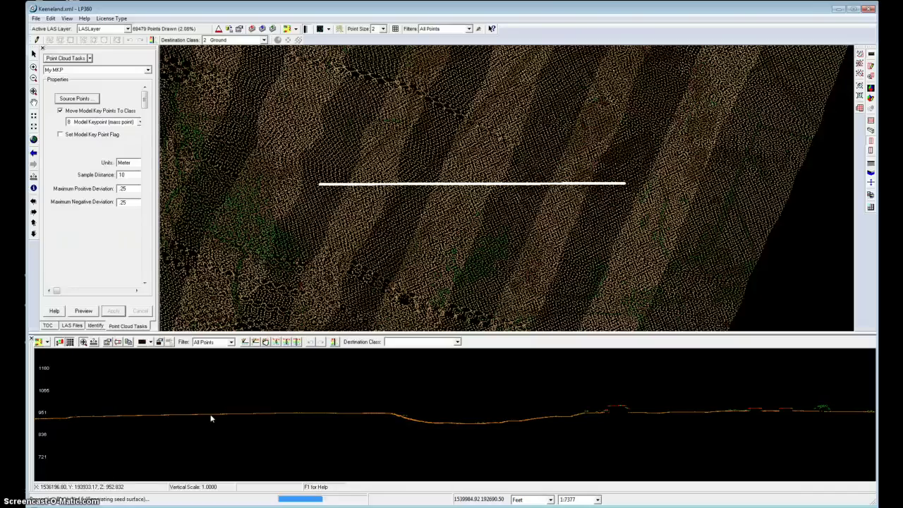
left_click_drag(210, 418, 417, 399)
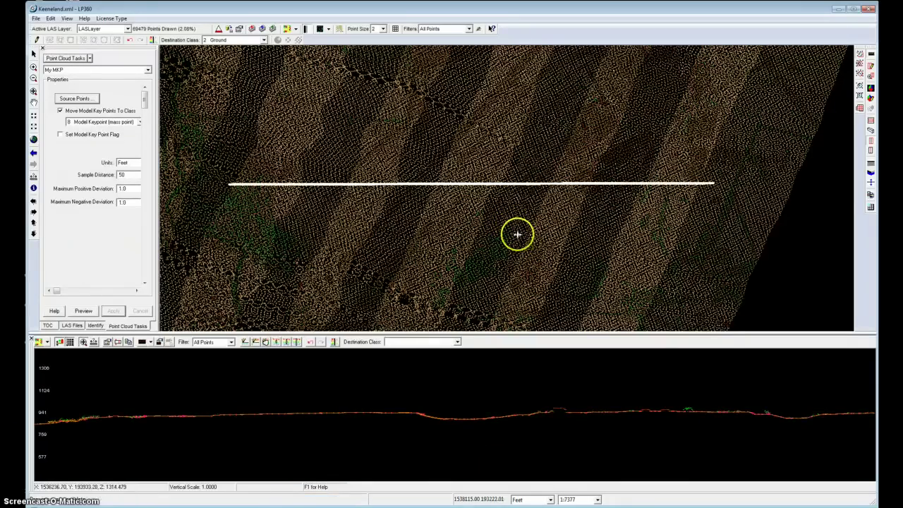
scroll(400, 416, "up", 1)
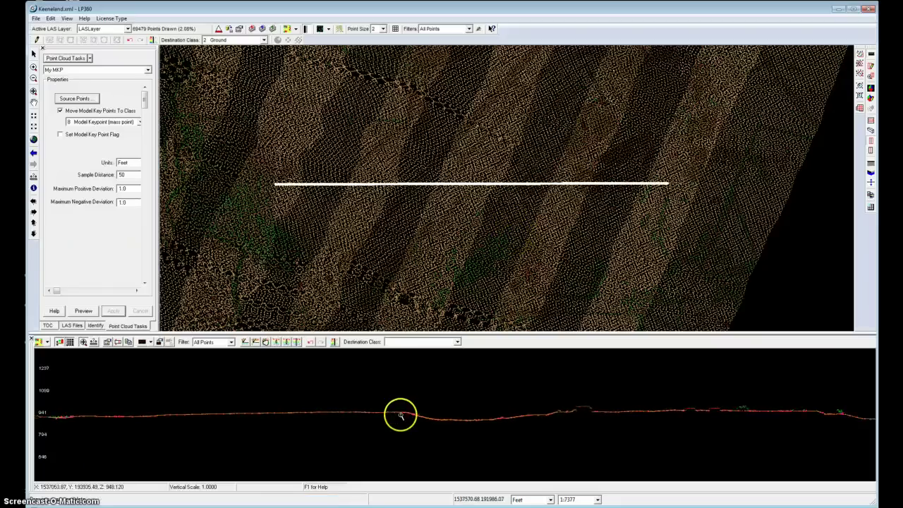
scroll(398, 411, "up", 1)
left_click_drag(413, 414, 470, 411)
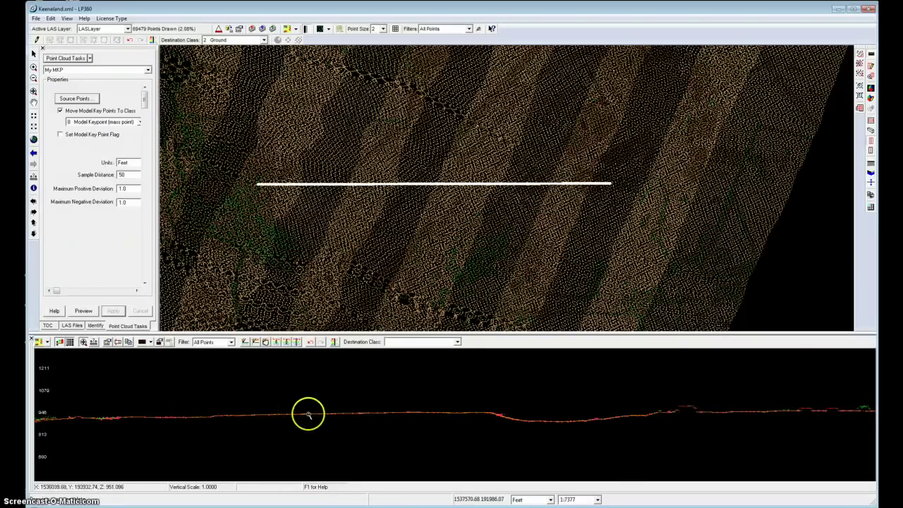
scroll(308, 417, "up", 2)
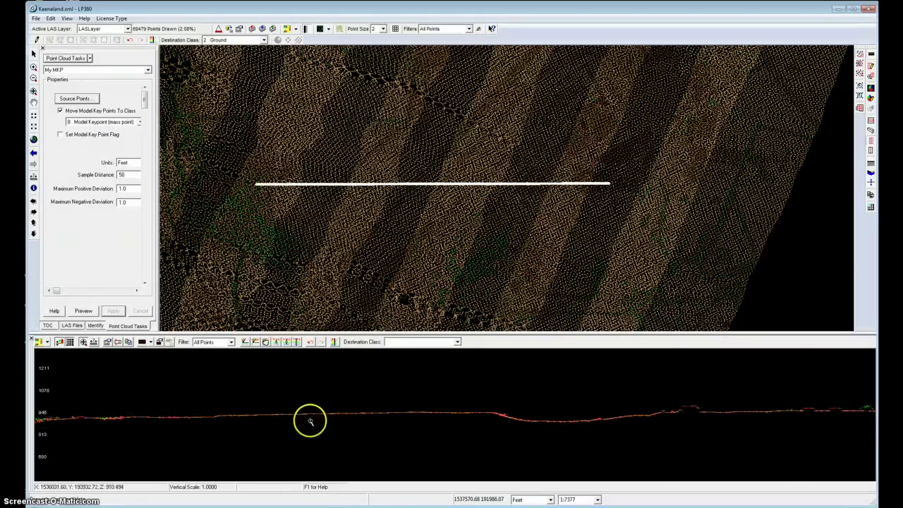
scroll(311, 430, "up", 2)
scroll(312, 428, "down", 1)
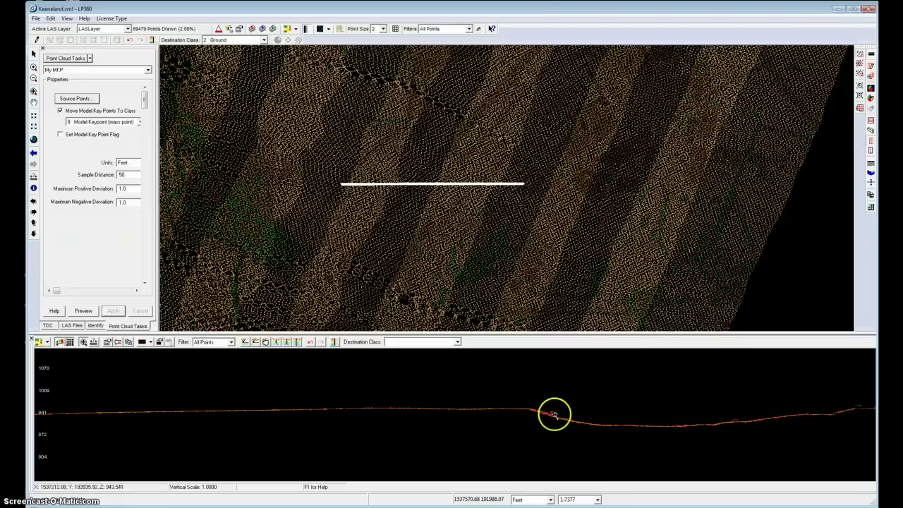
middle_click_drag(543, 416, 540, 417)
scroll(540, 419, "up", 2)
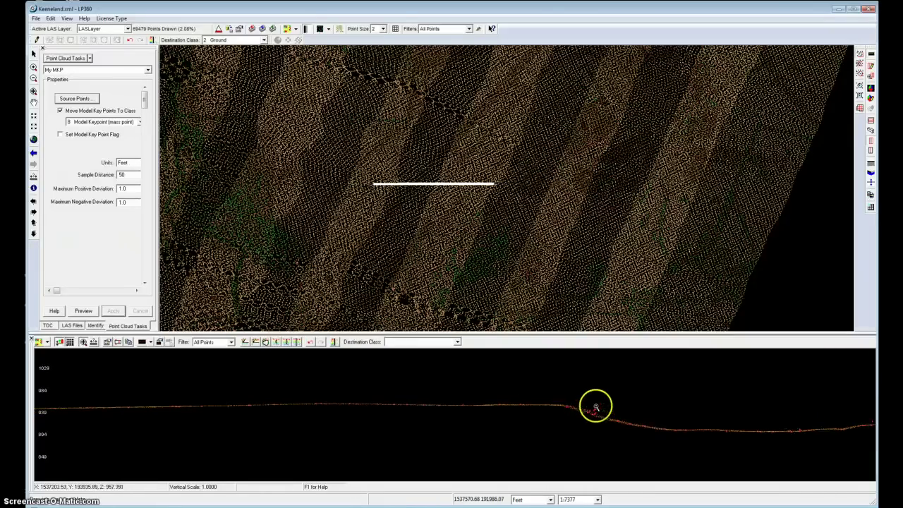
scroll(570, 423, "down", 1)
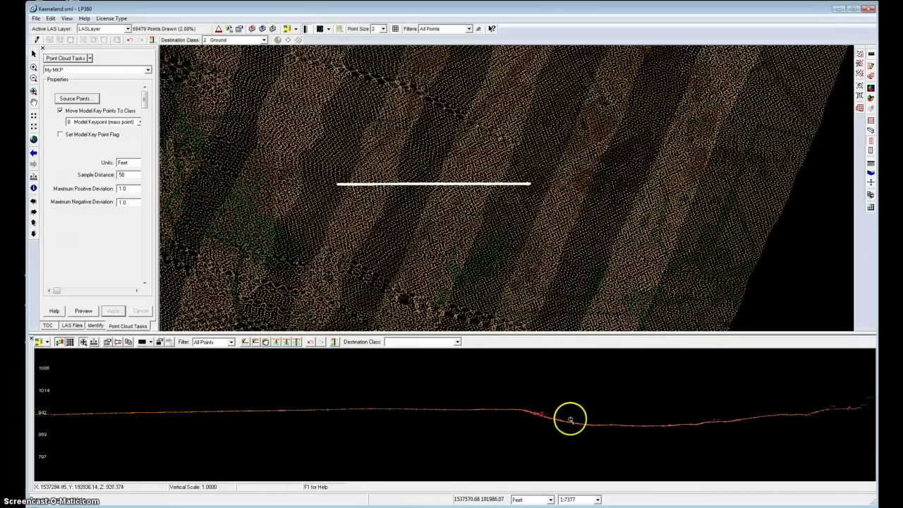
scroll(560, 428, "down", 2)
scroll(550, 429, "down", 1)
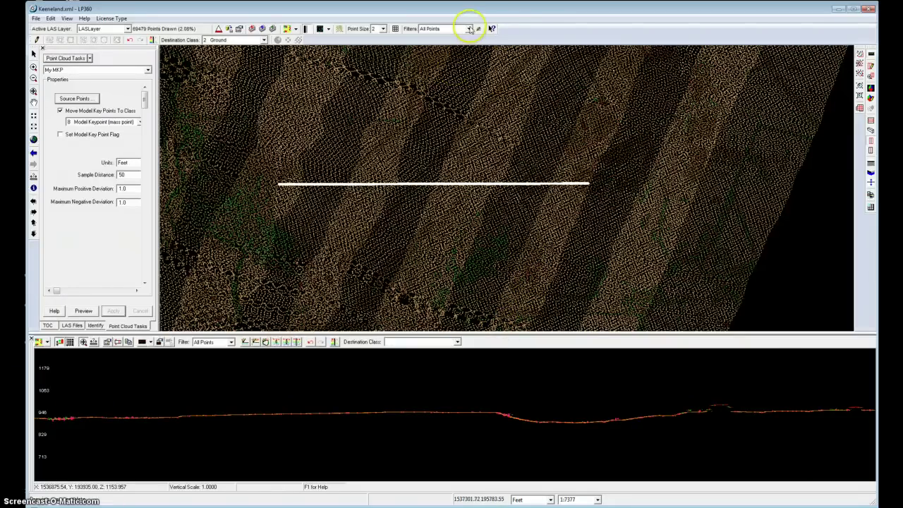
- Create a stored filter 'MKP' with all classes removed except class 8 Model Keypoint
left_click(478, 30)
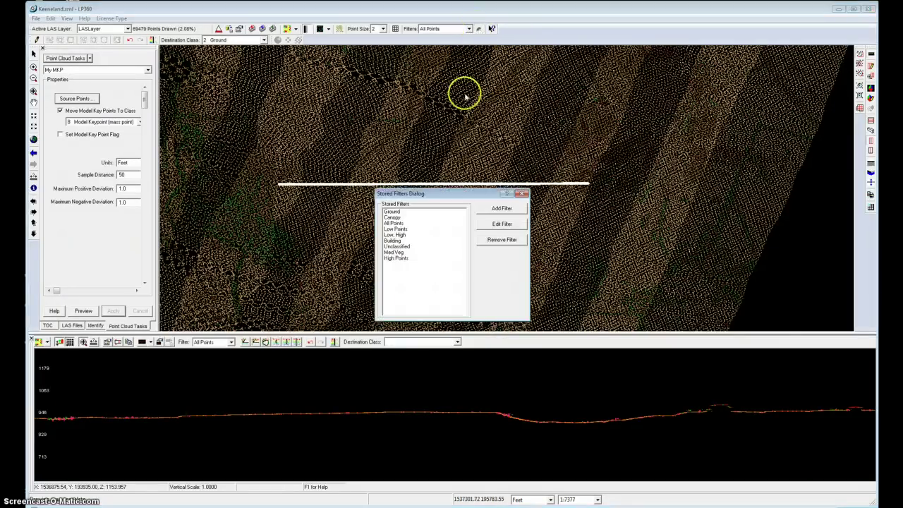
left_click(502, 210)
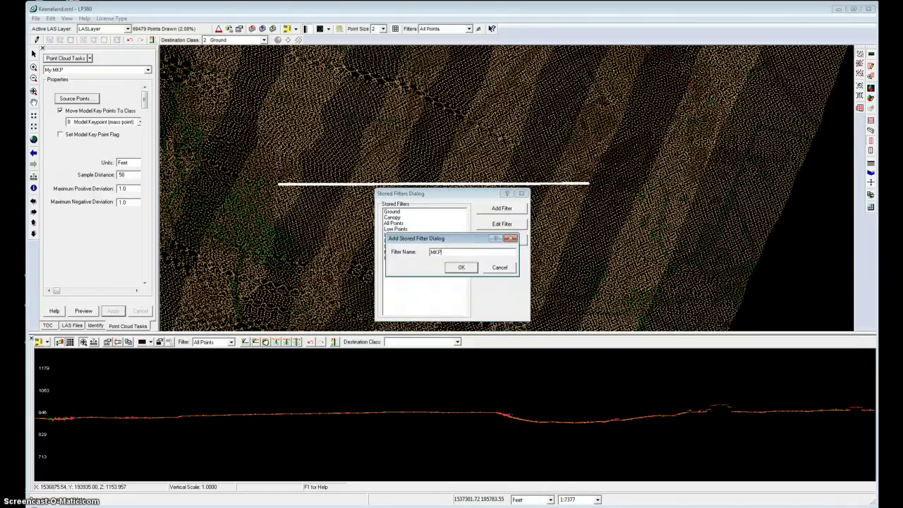
left_click(462, 268)
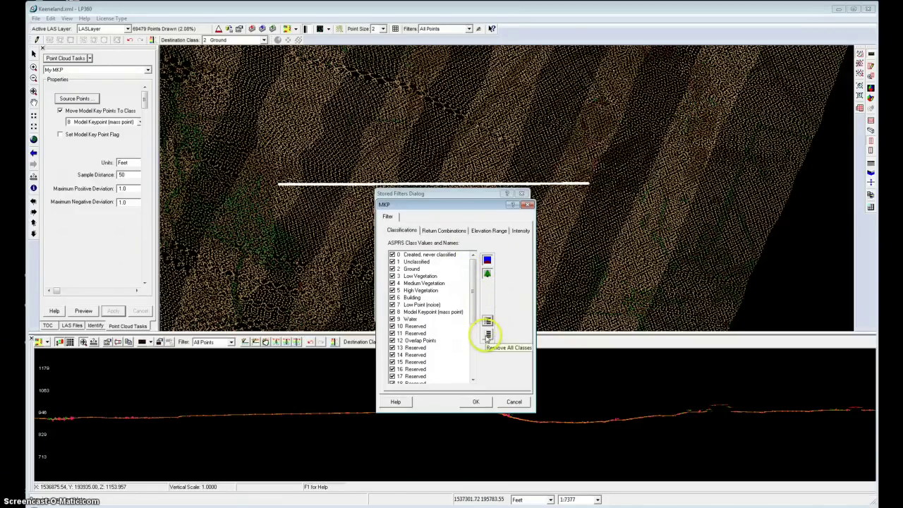
left_click(486, 334)
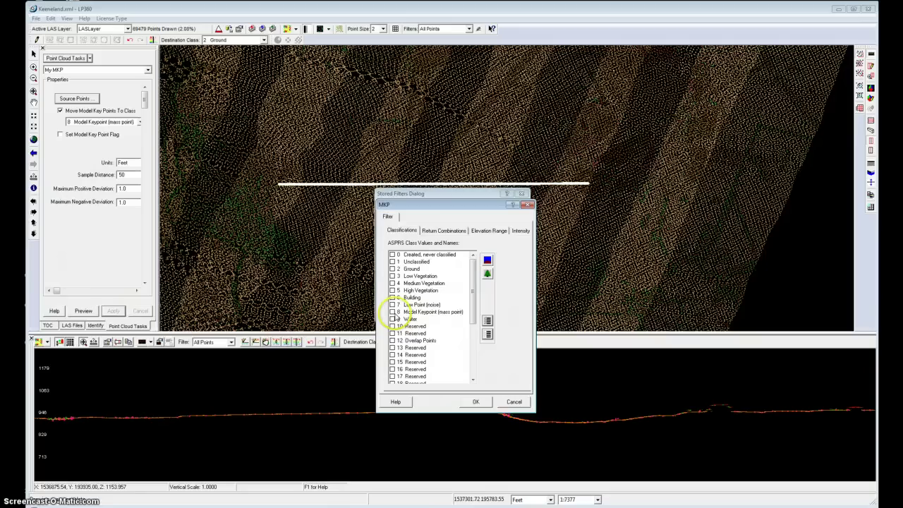
left_click(393, 312)
left_click(393, 311)
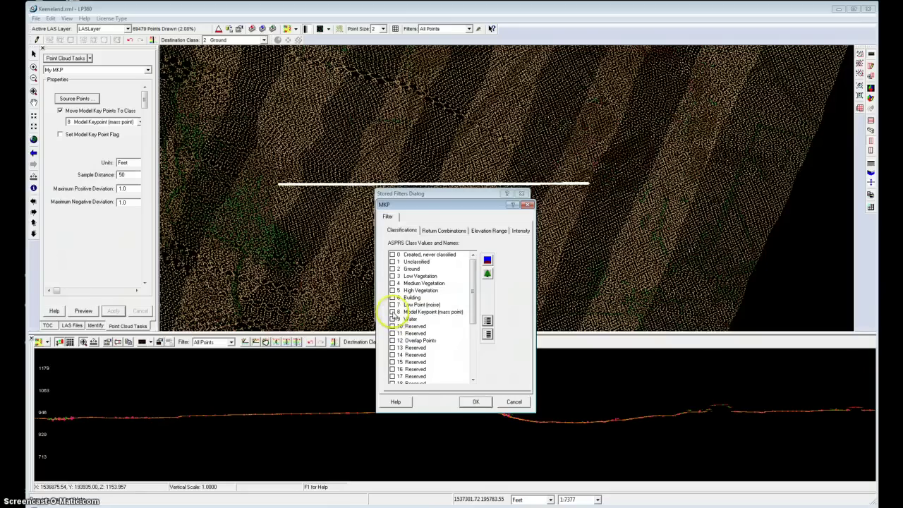
left_click(476, 401)
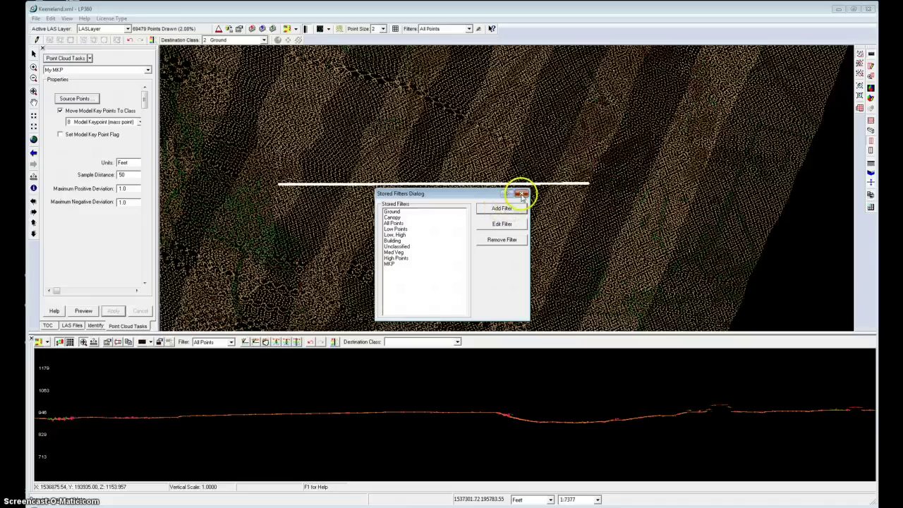
left_click(522, 194)
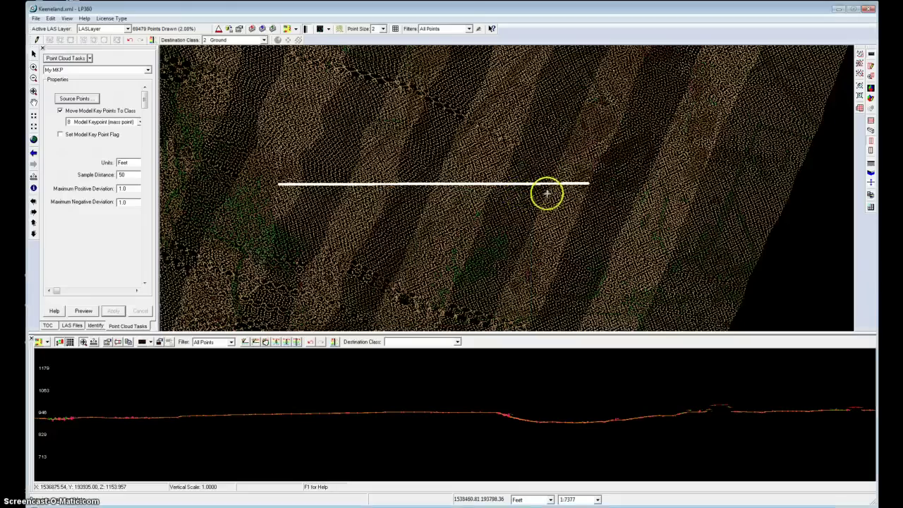
- Display the MKP-filtered keypoints as a TIN, then switch the filter back to Ground
left_click(469, 29)
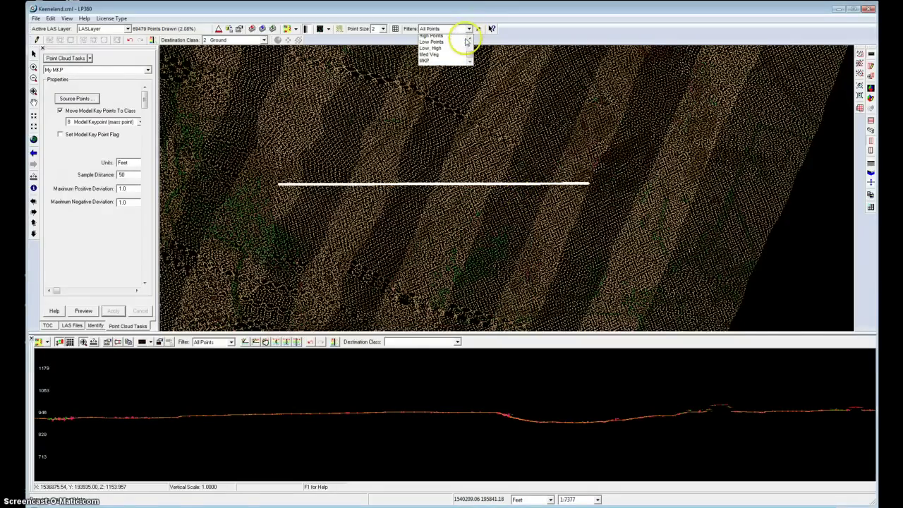
left_click(459, 56)
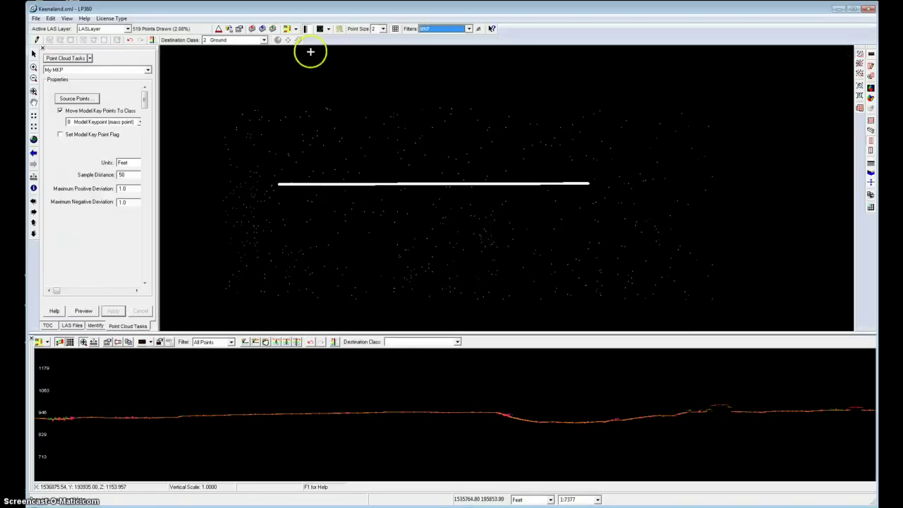
left_click(330, 31)
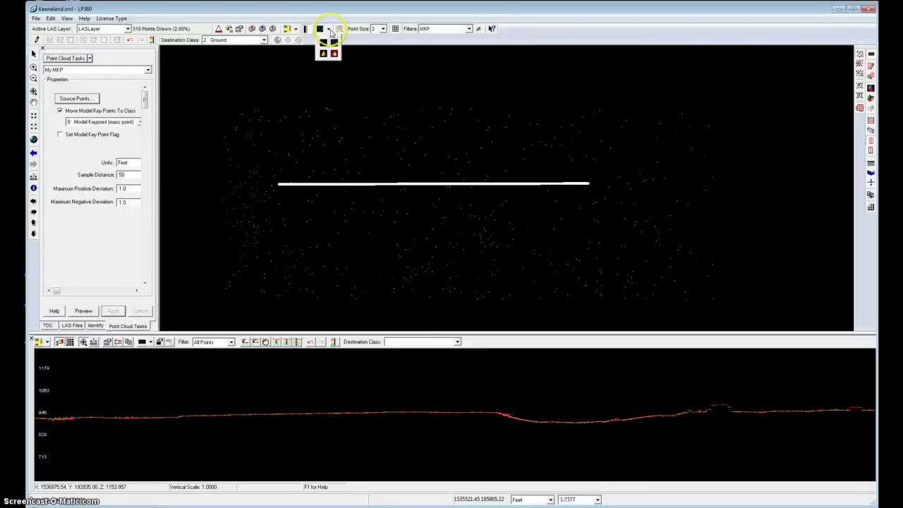
left_click(324, 52)
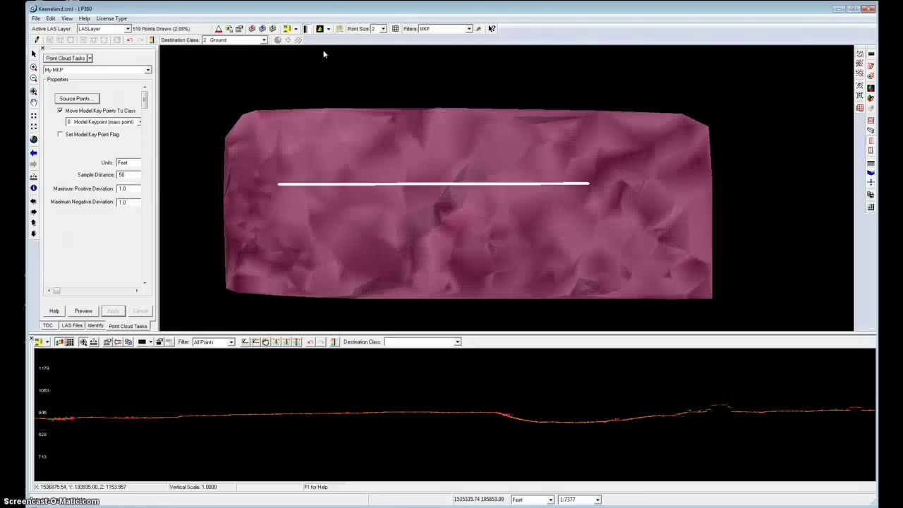
left_click(468, 29)
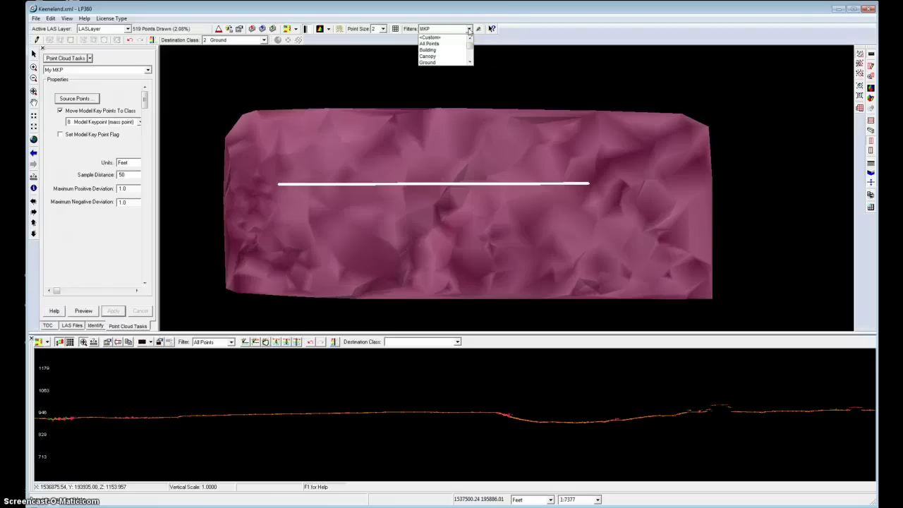
left_click(448, 63)
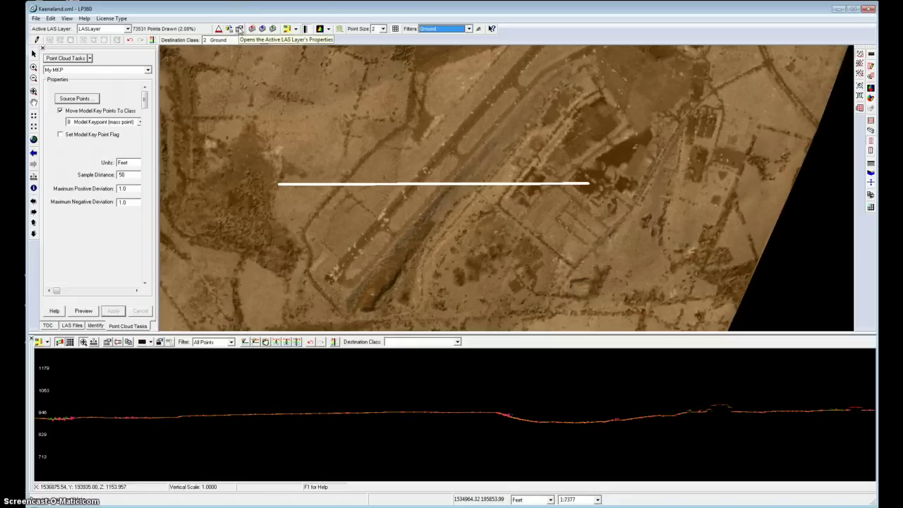
- Set the Export LAS Files class filter to only class 8 Model Keypoint, then close the dialog
left_click(230, 29)
left_click(179, 31)
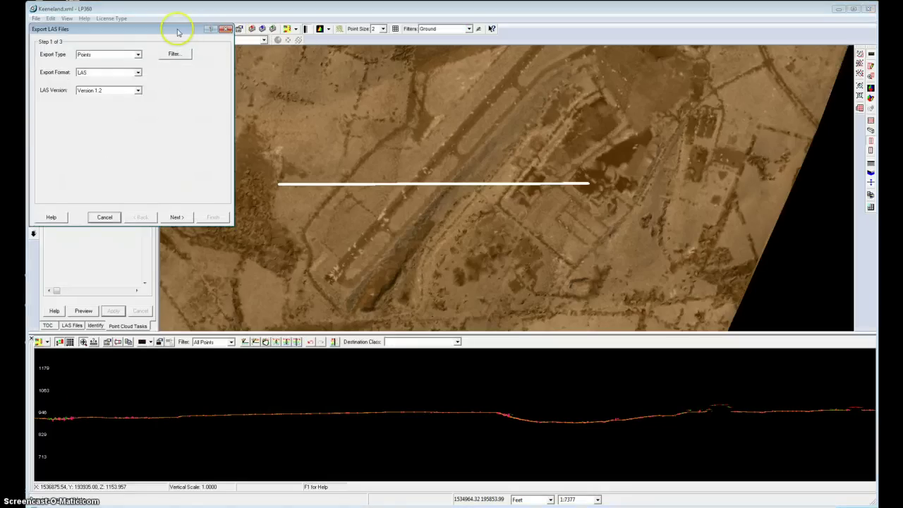
left_click_drag(179, 32, 328, 35)
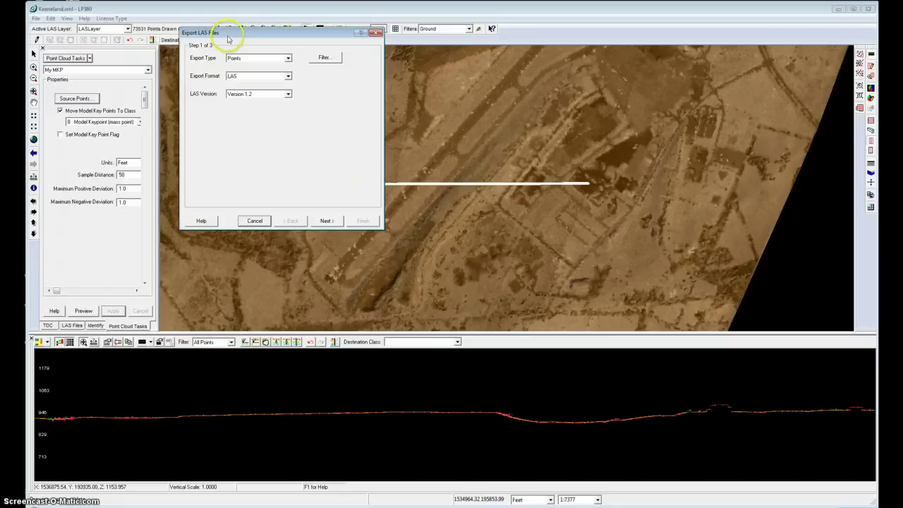
left_click(323, 58)
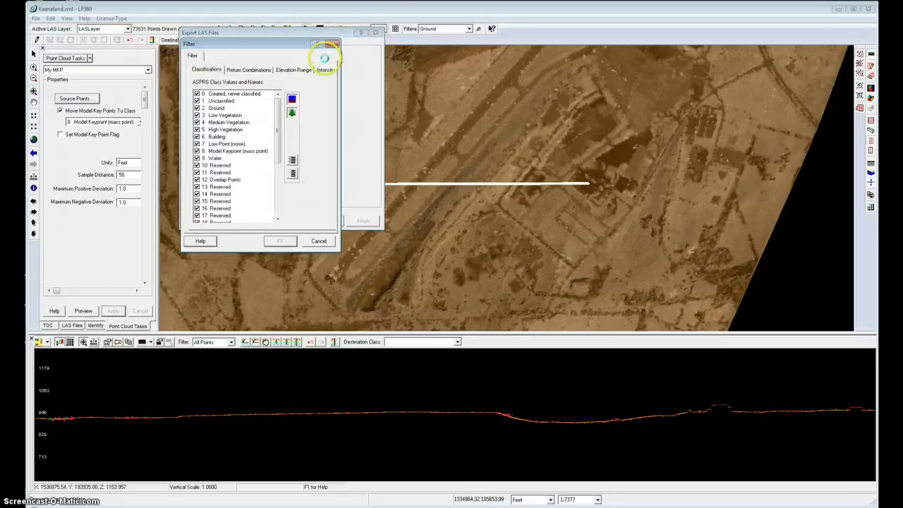
left_click(293, 174)
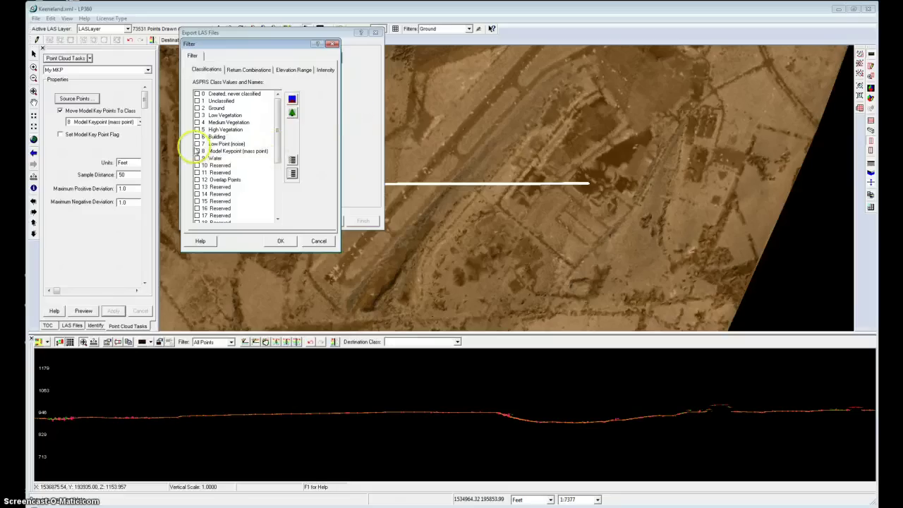
left_click(197, 152)
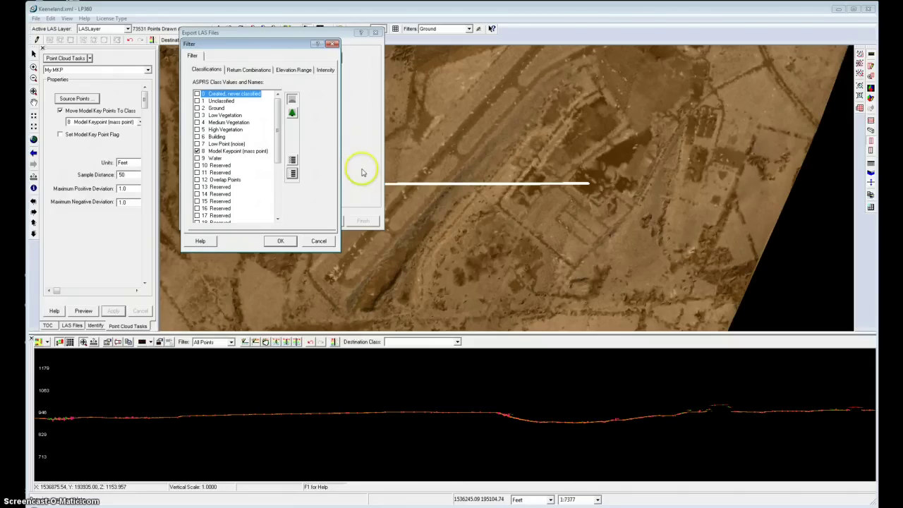
left_click(284, 242)
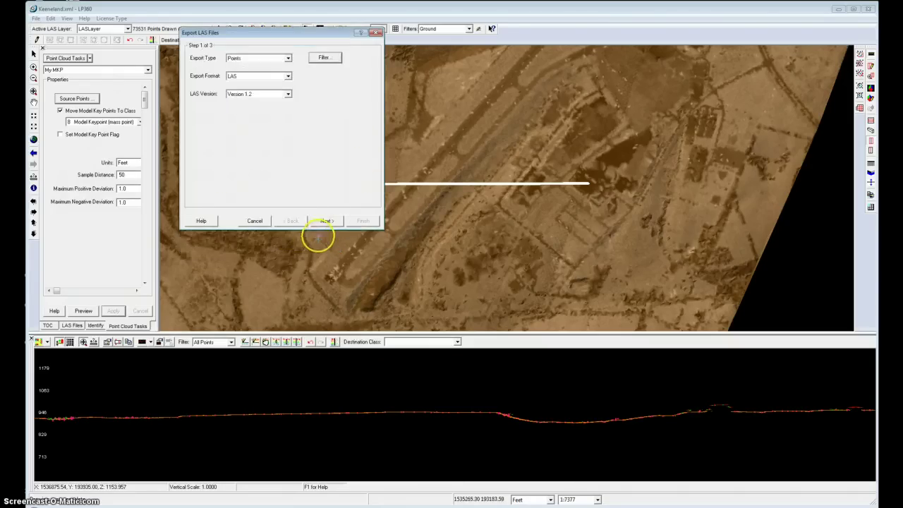
left_click(377, 32)
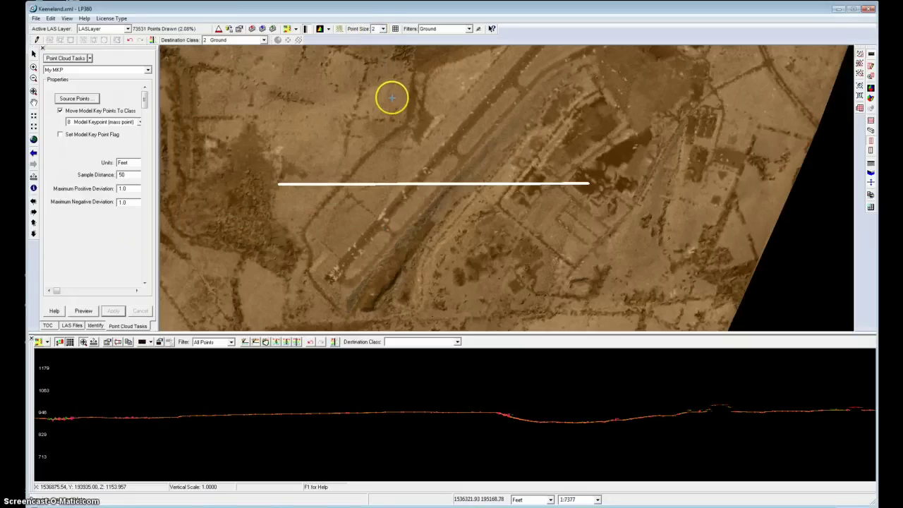